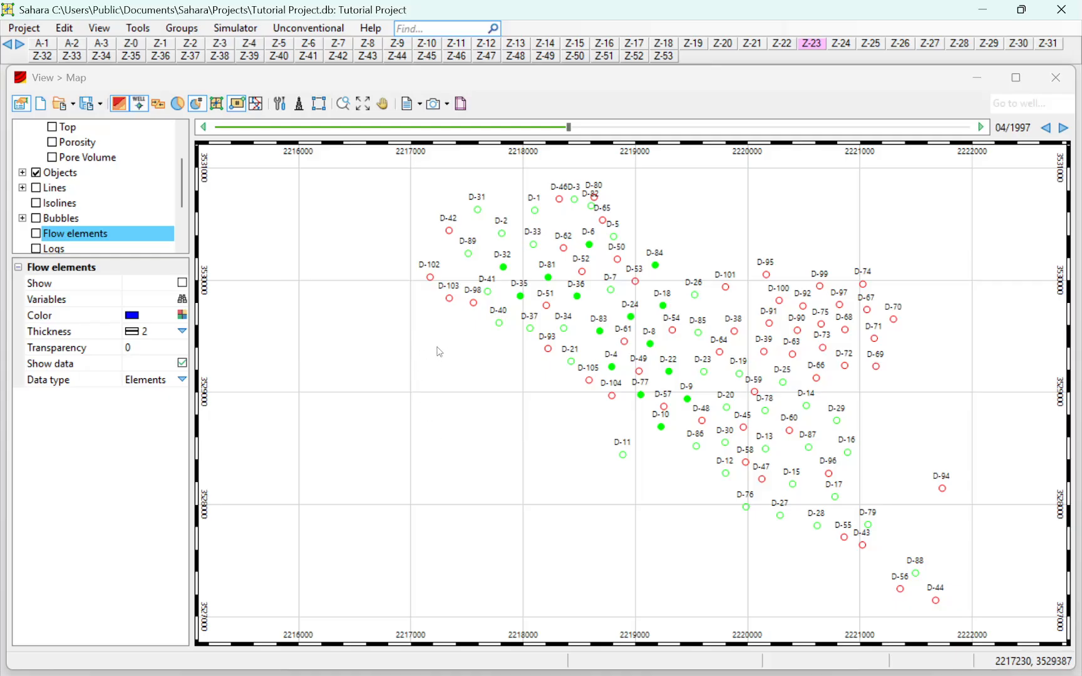
Step: Display the Porosity map and turn on the Flow elements layer
scroll(106, 192, up, 1)
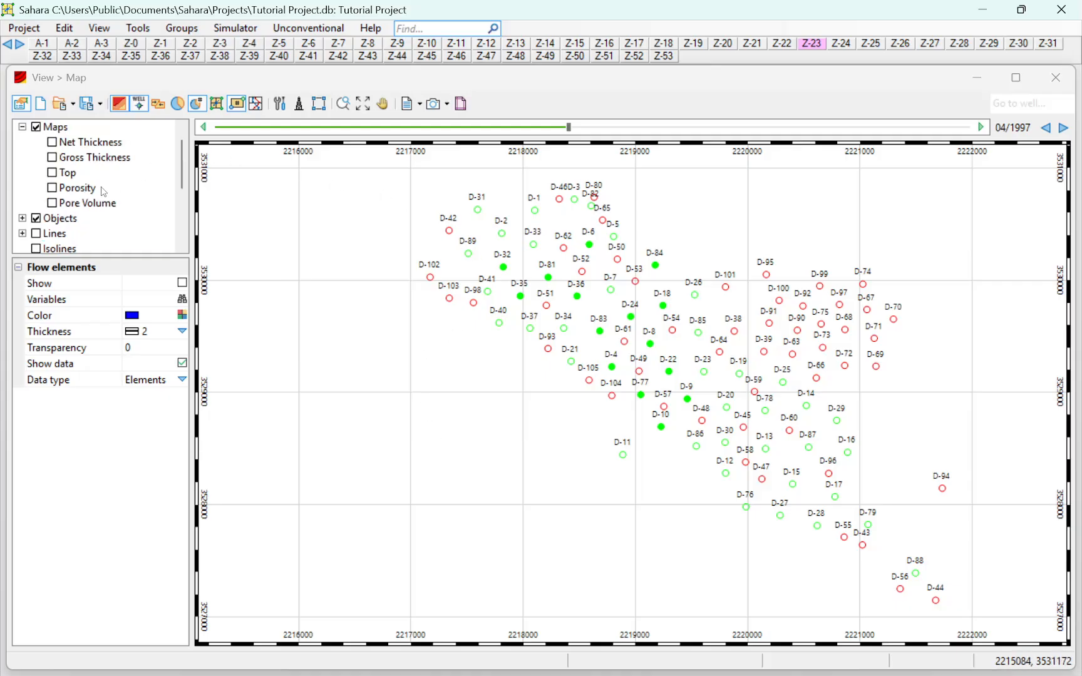
click(52, 188)
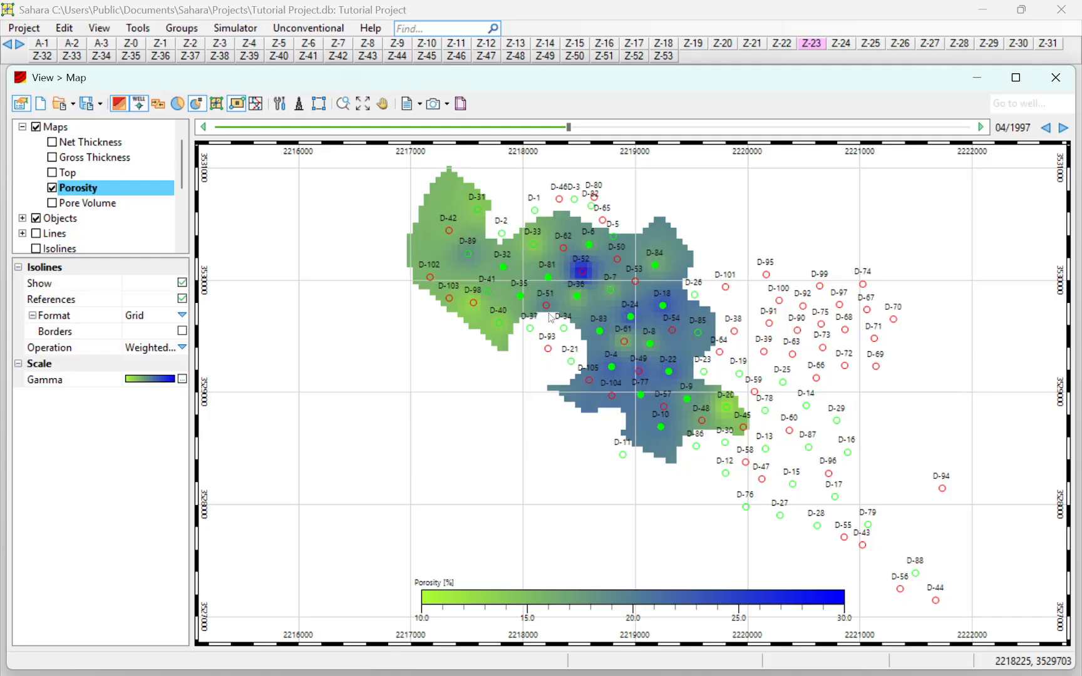
scroll(103, 233, down, 1)
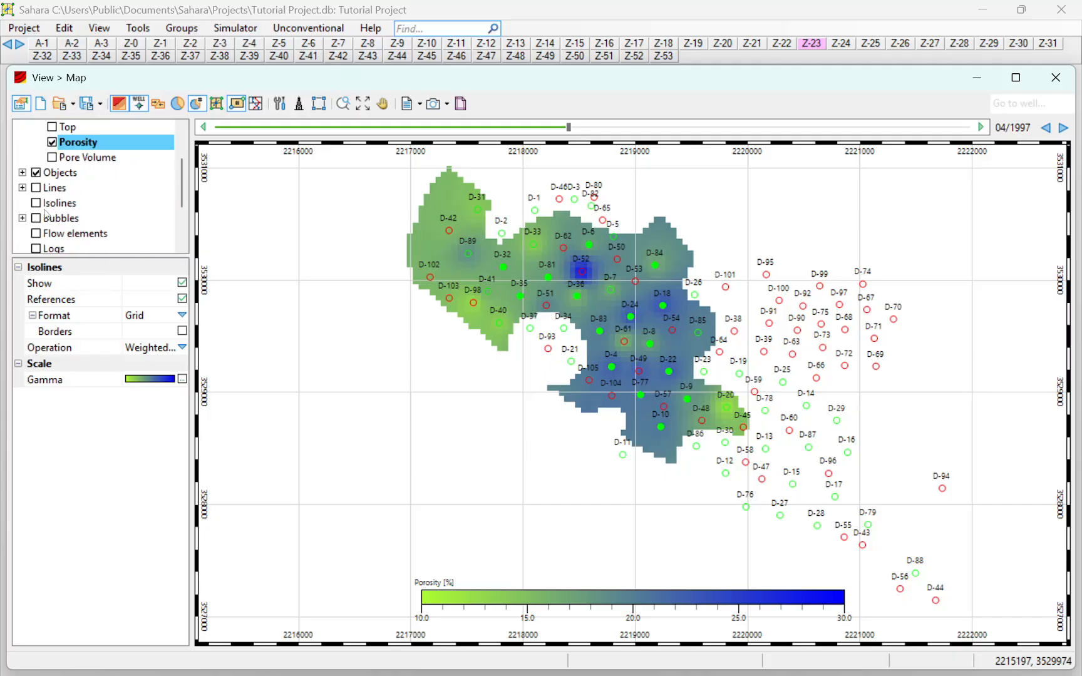
click(36, 233)
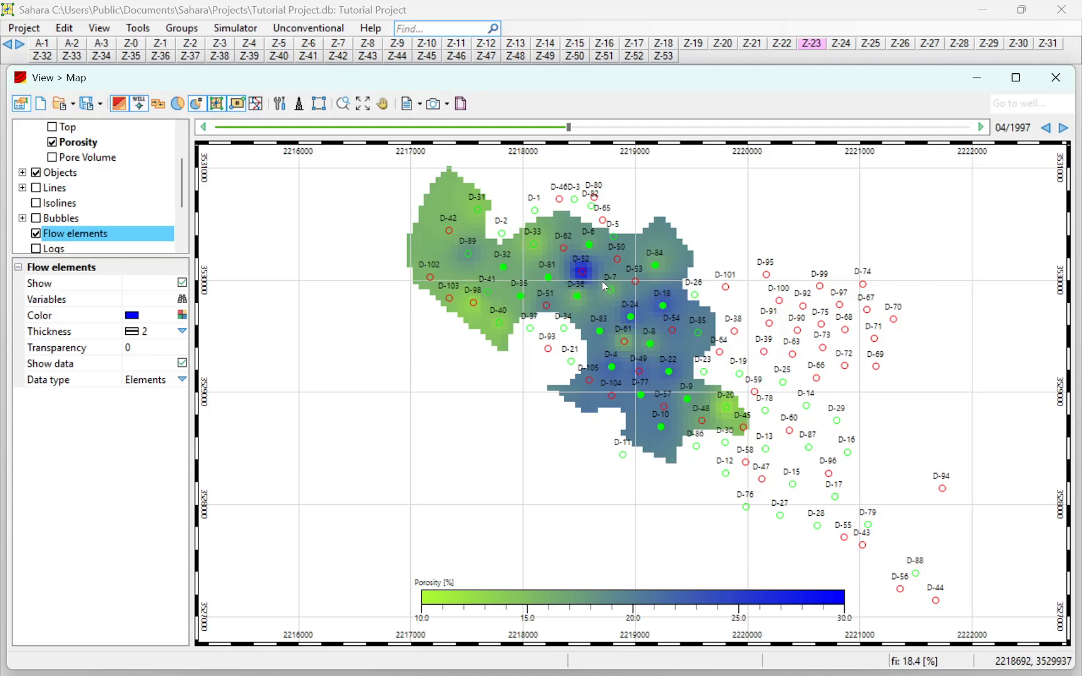
Step: Advance the map date month by month to 07/1998 to review how the flow elements develop in layer Z-23
click(982, 129)
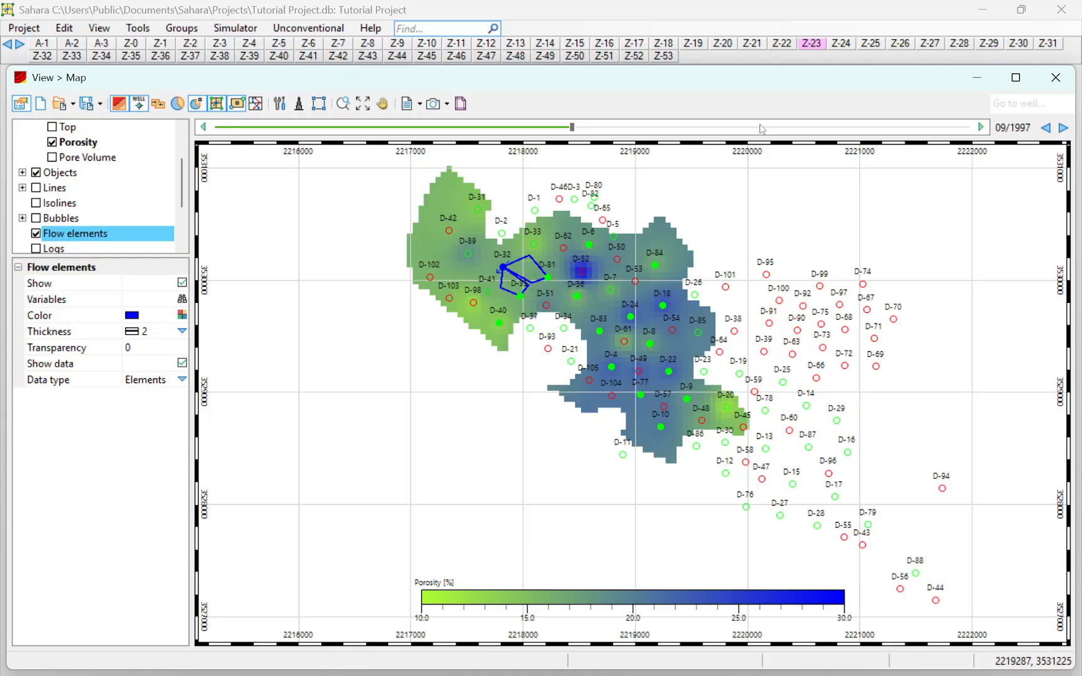
click(980, 128)
click(980, 127)
click(980, 128)
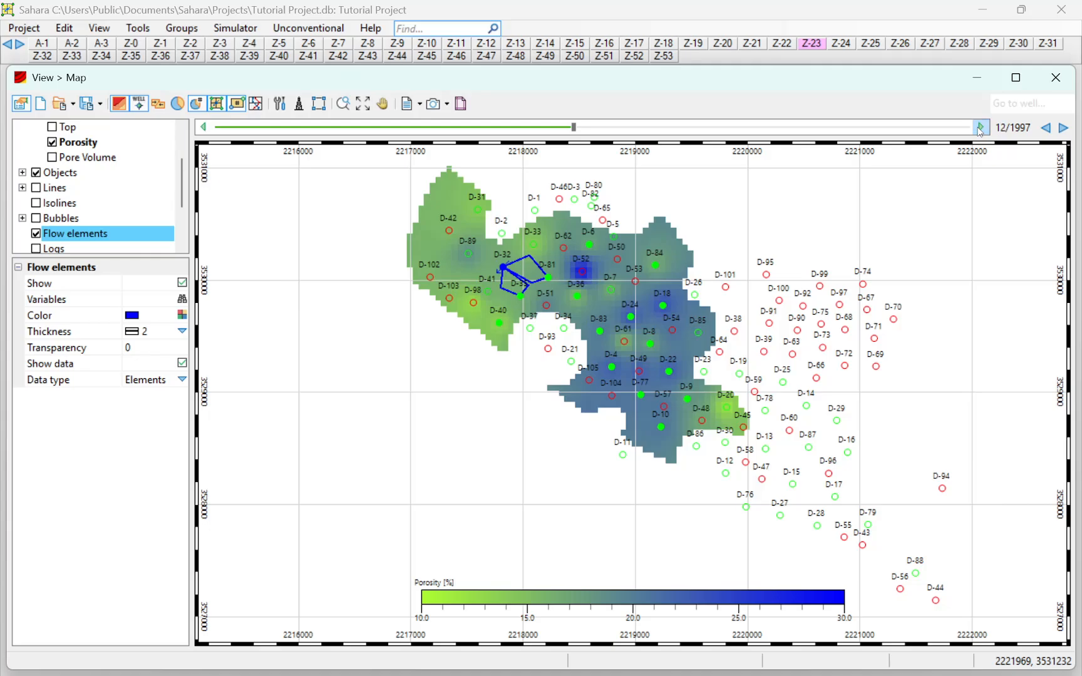
click(980, 132)
click(979, 132)
click(979, 132)
click(980, 131)
click(979, 129)
click(980, 129)
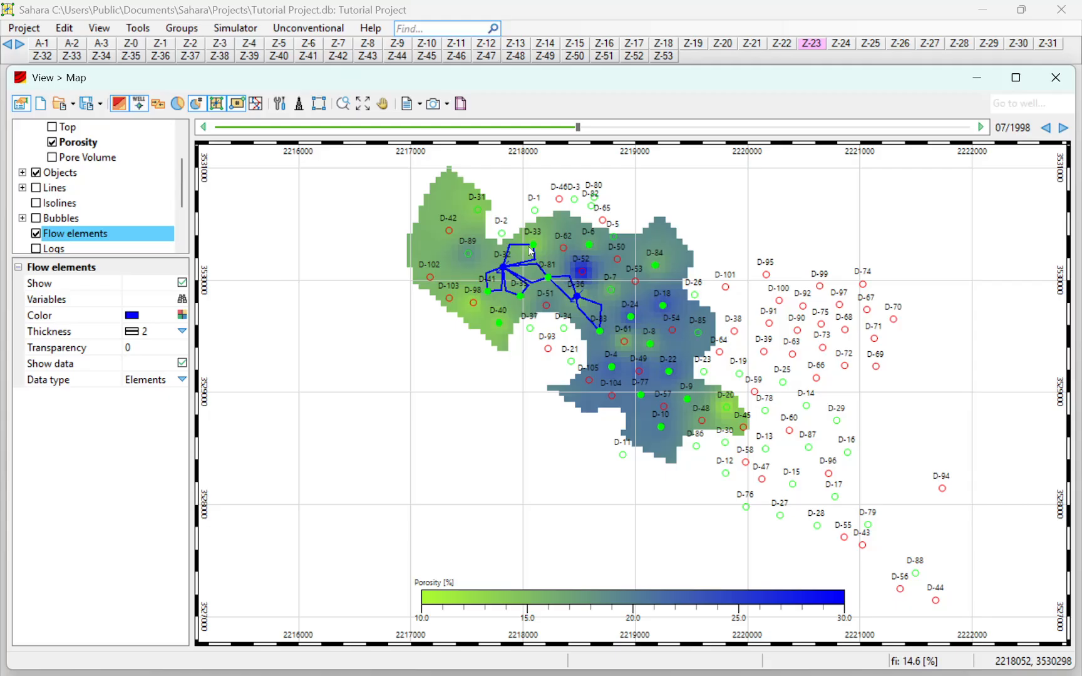
Step: Step the map date back to 06/1997 to review the earlier flow elements
click(203, 128)
click(204, 128)
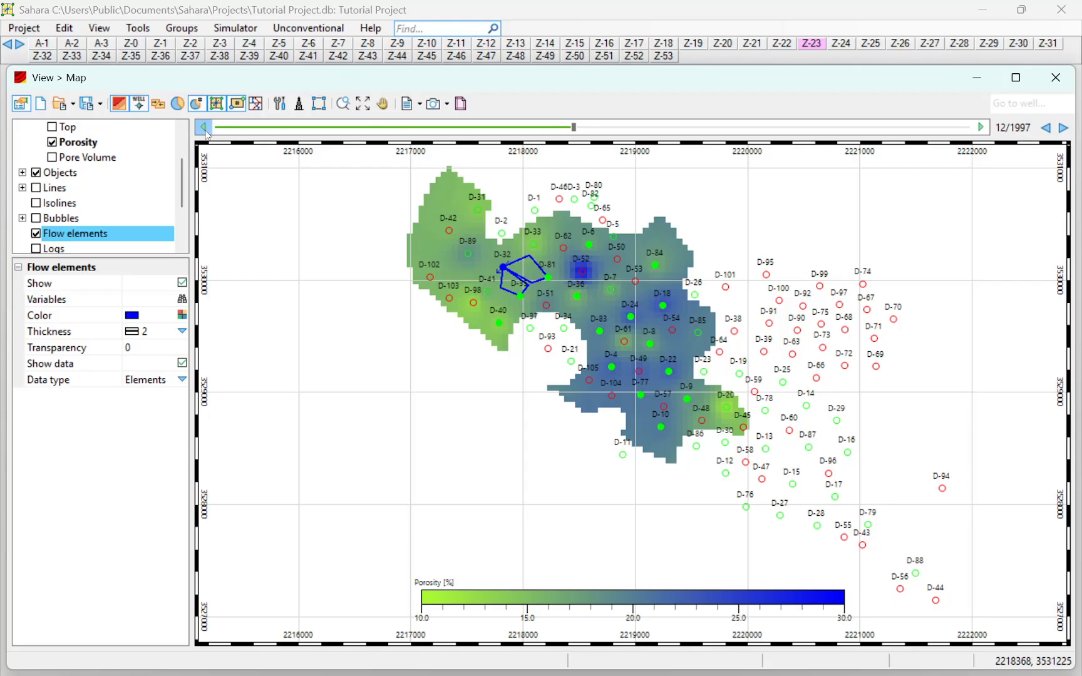
click(204, 128)
click(204, 128)
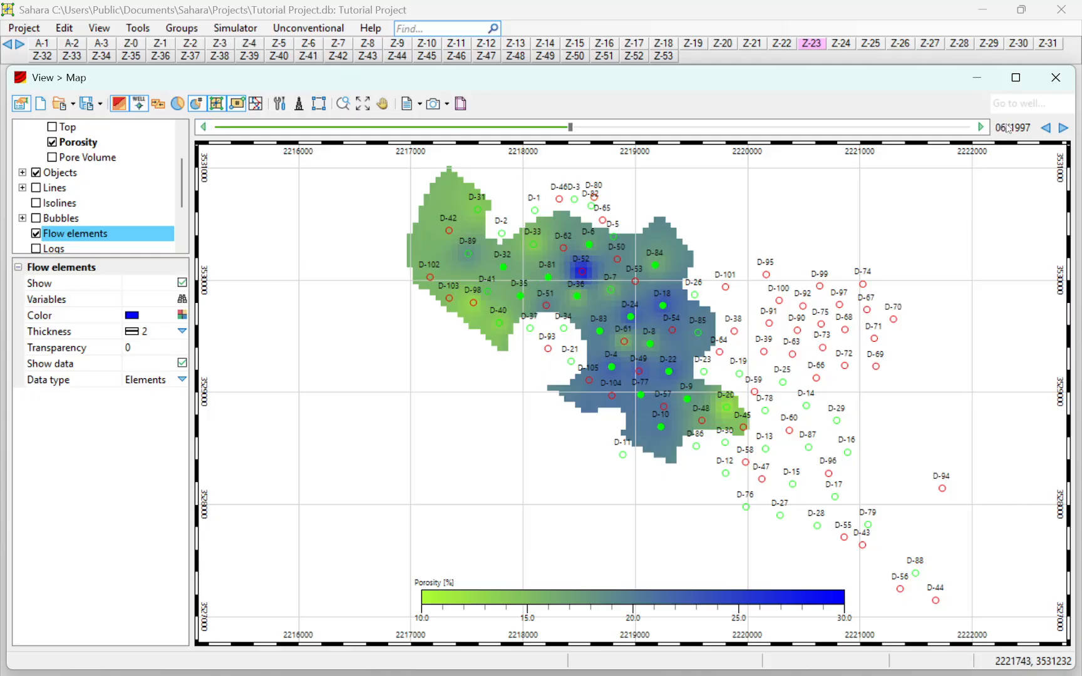
Step: Alternate the map date between 09/1997 and 06/1997 to compare the flow elements around well D-32, ending at 08/1997
click(981, 127)
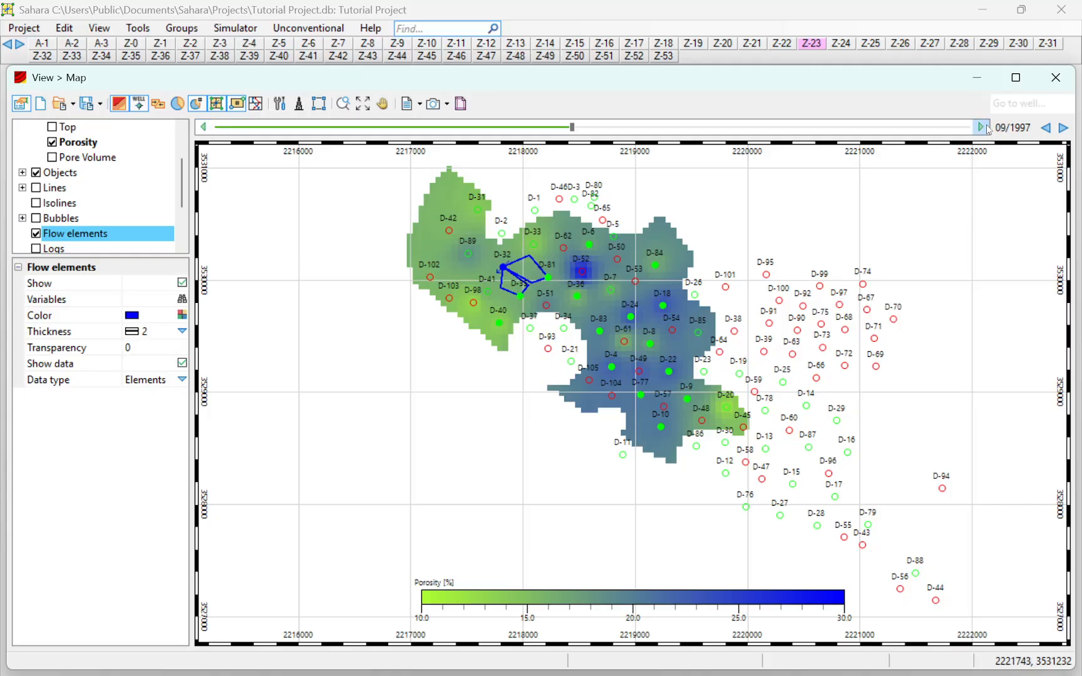
click(204, 129)
click(204, 128)
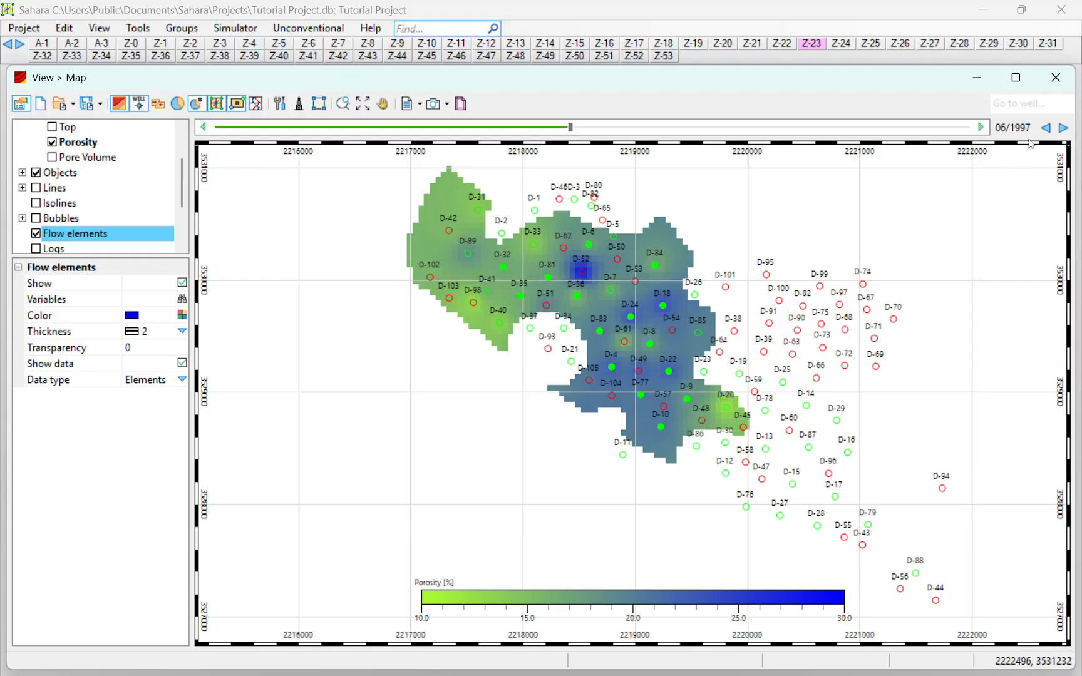
click(981, 128)
click(981, 128)
click(981, 127)
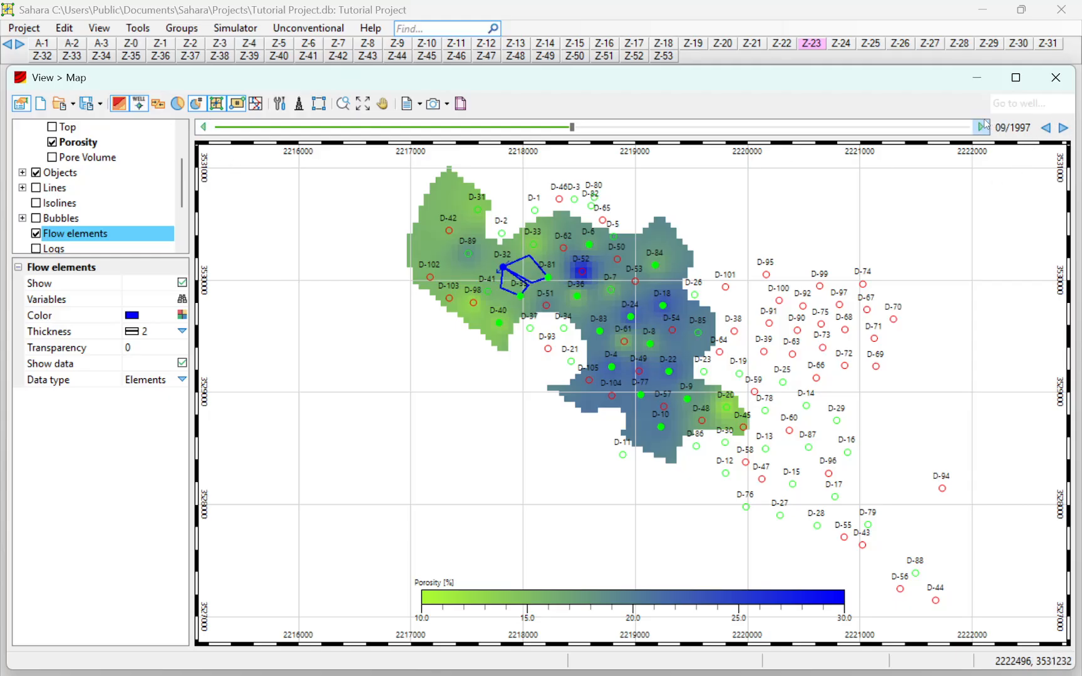
click(203, 128)
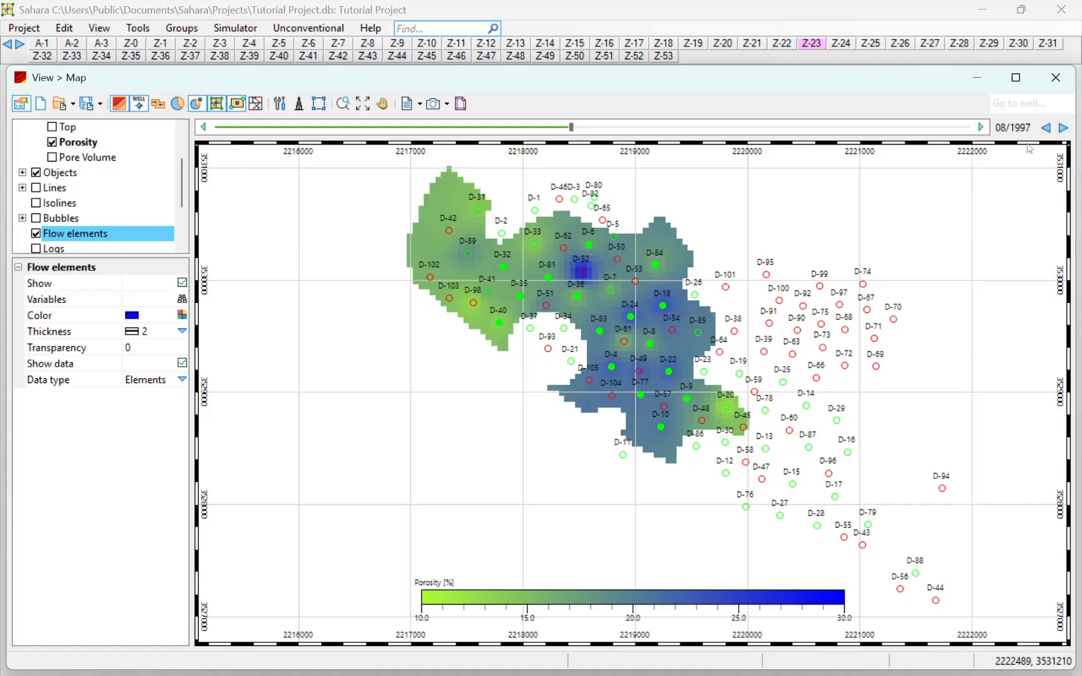
Step: Move forward through the dates at which the flow elements change, from 08/1997 to 12/2001
click(1057, 130)
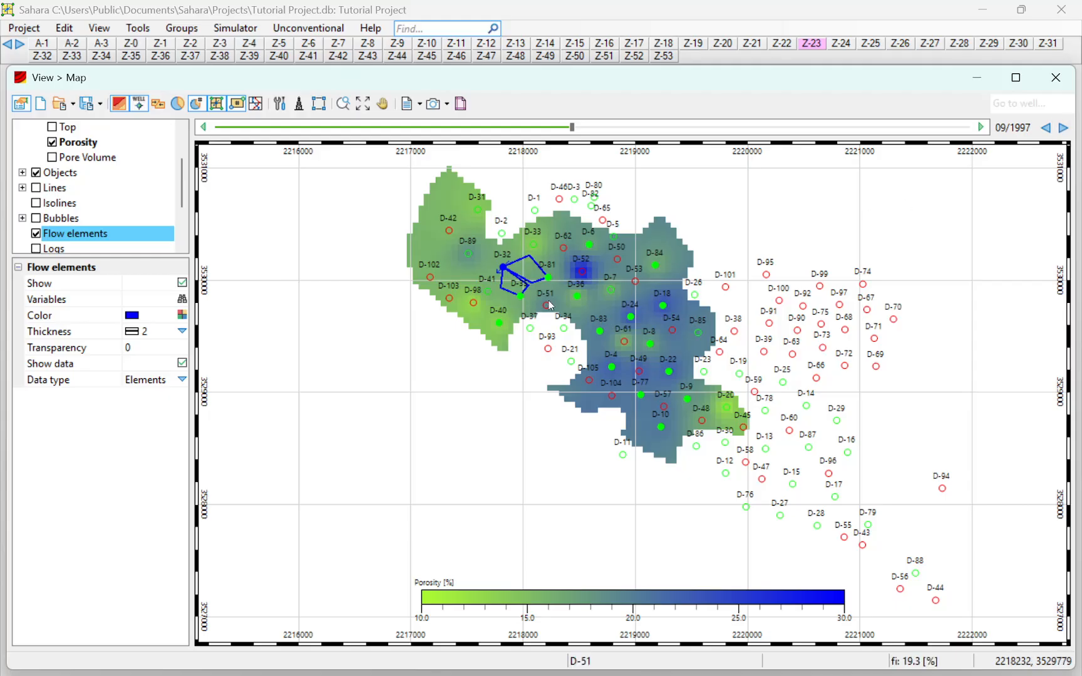
click(1059, 129)
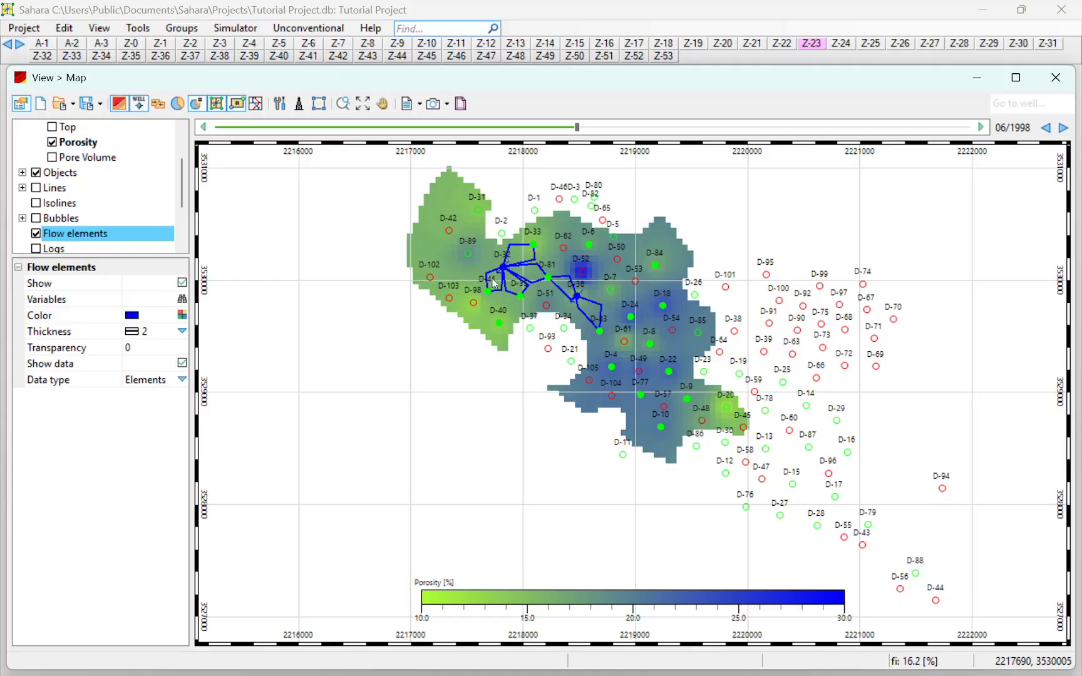
click(1064, 129)
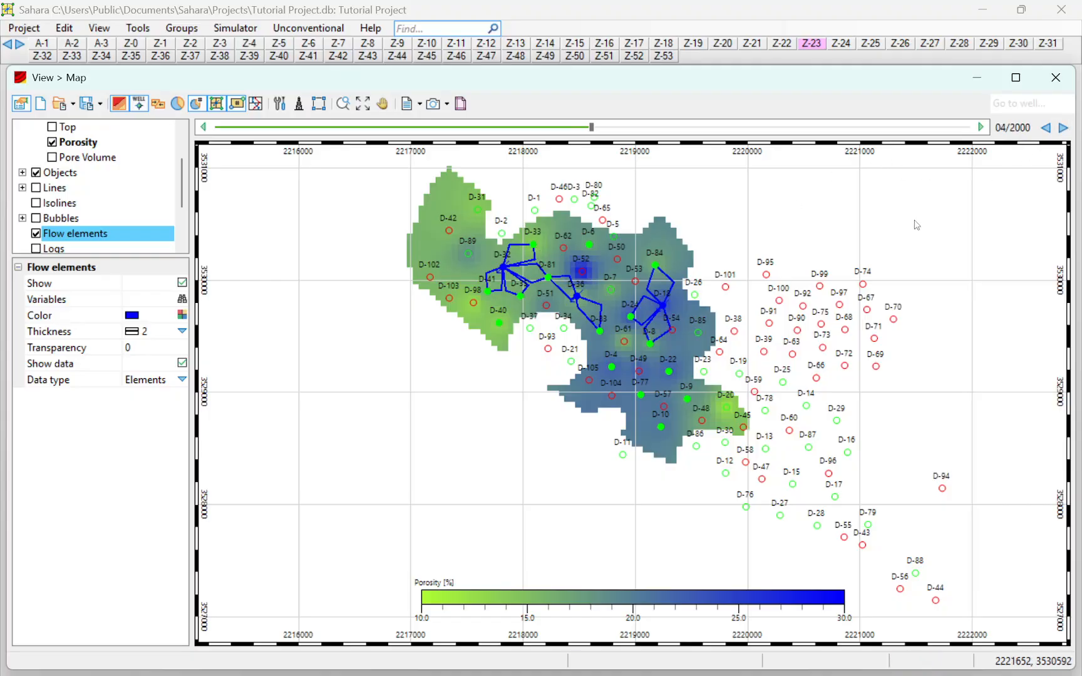
click(1062, 127)
click(1062, 128)
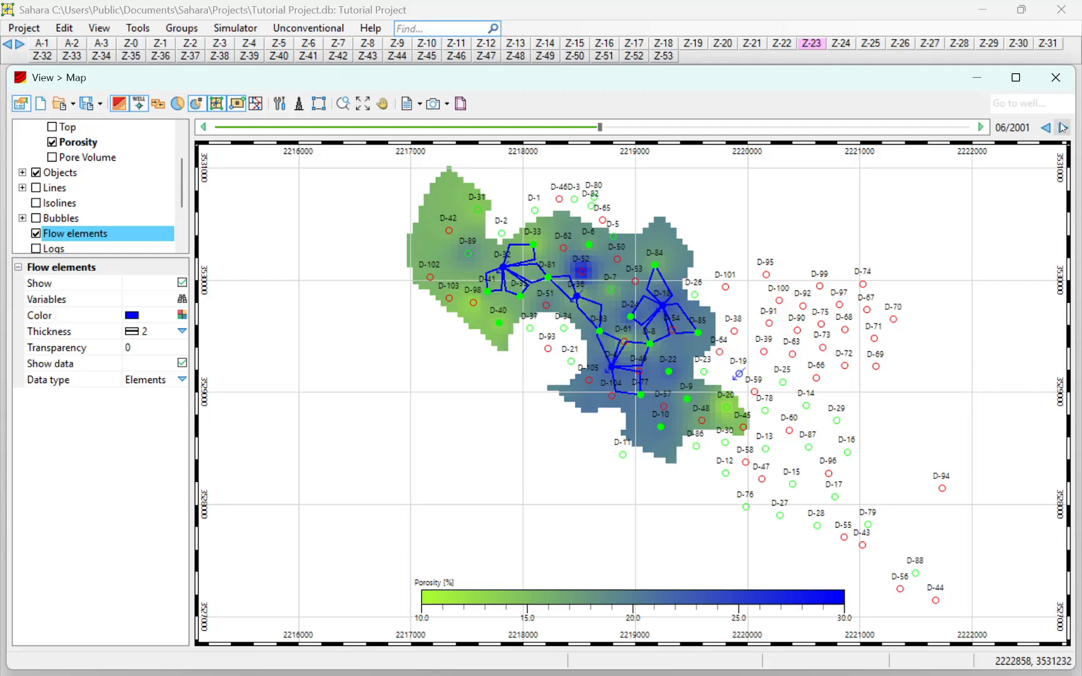
click(1062, 127)
click(1062, 127)
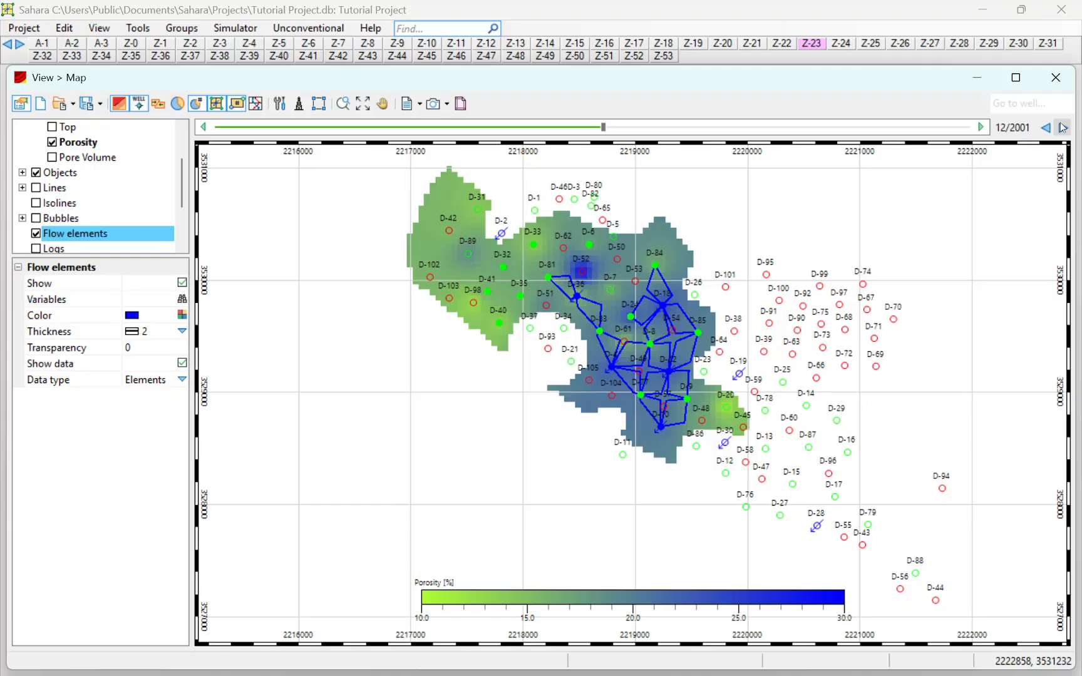
Step: Compare the flow elements of 11/2001 and 12/2001, and continue through the changes up to 02/2006
click(203, 127)
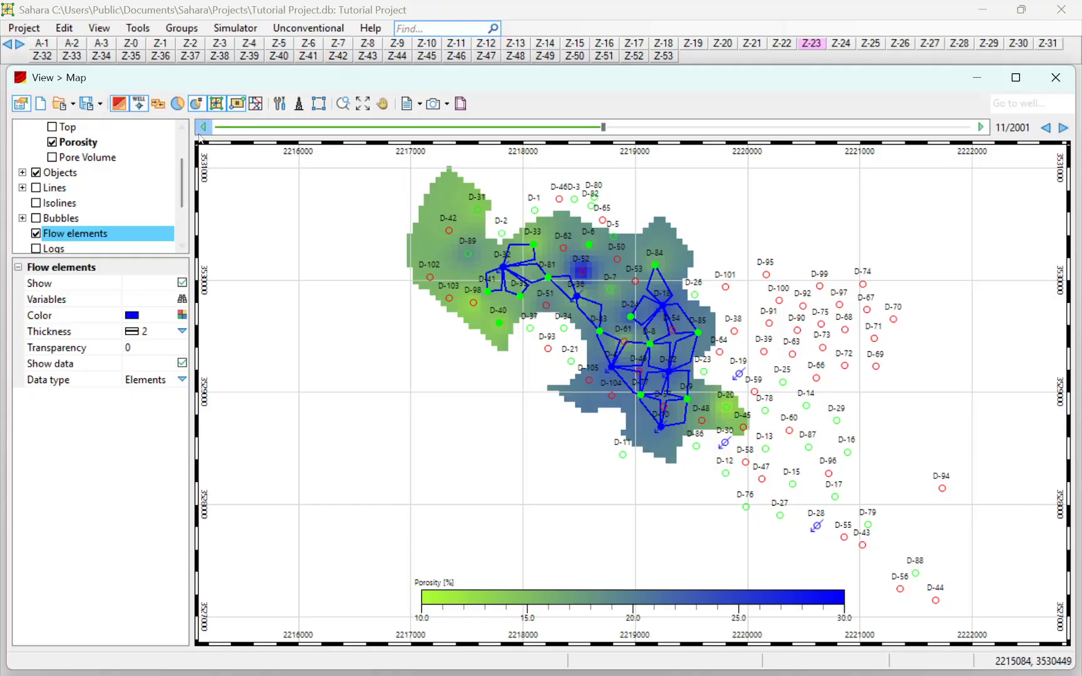
click(1062, 128)
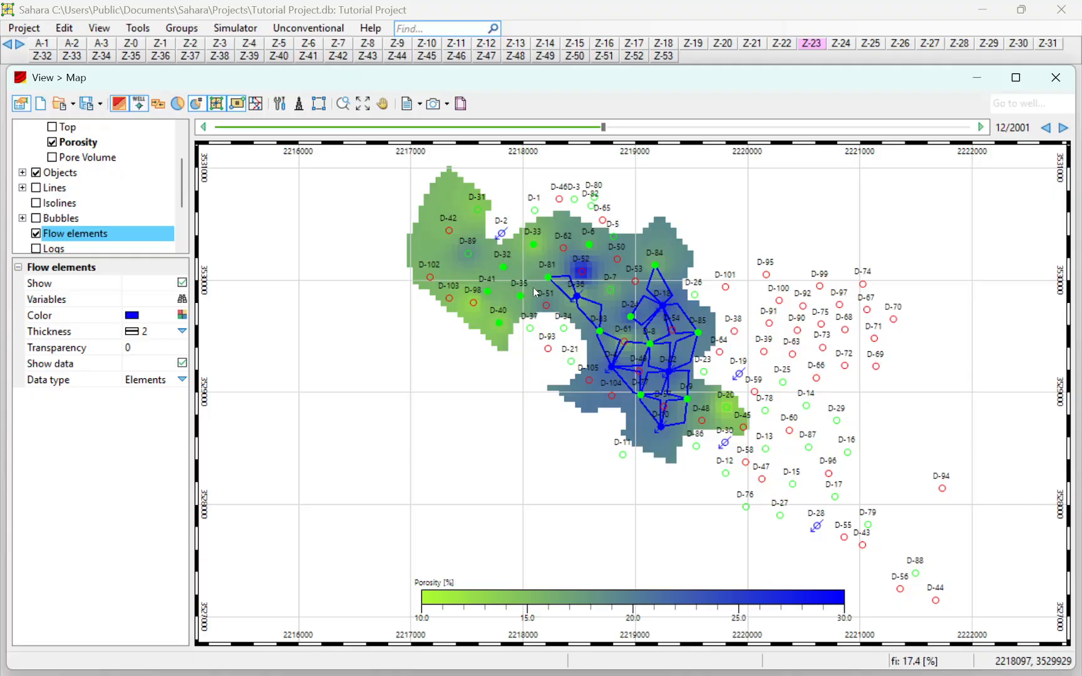
click(1062, 127)
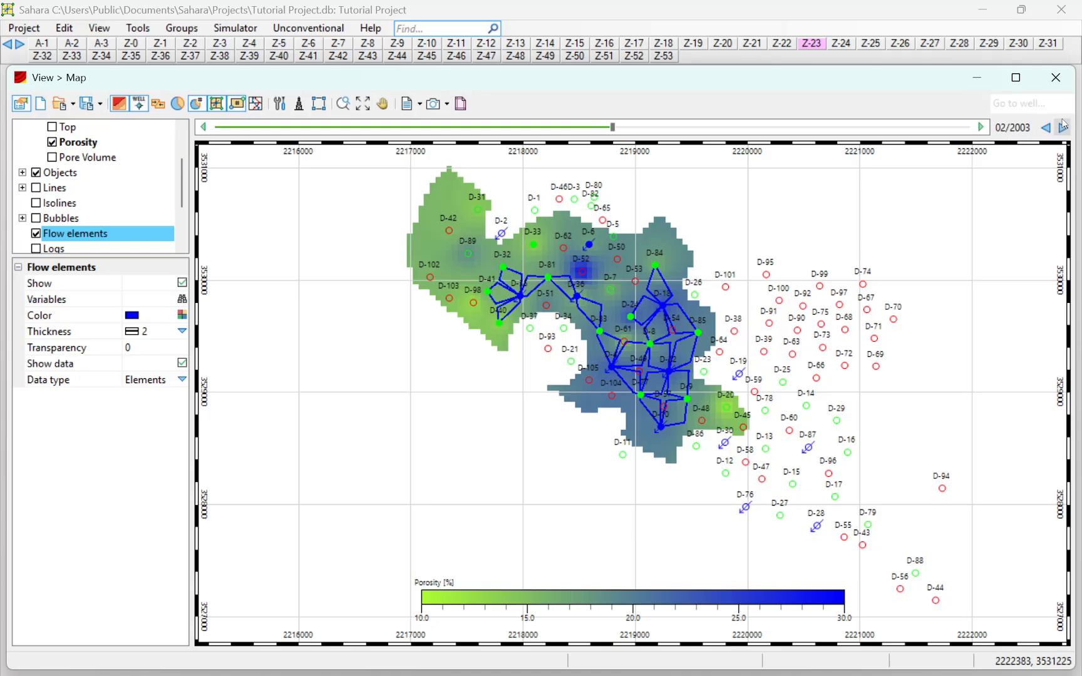
click(1062, 126)
click(1062, 127)
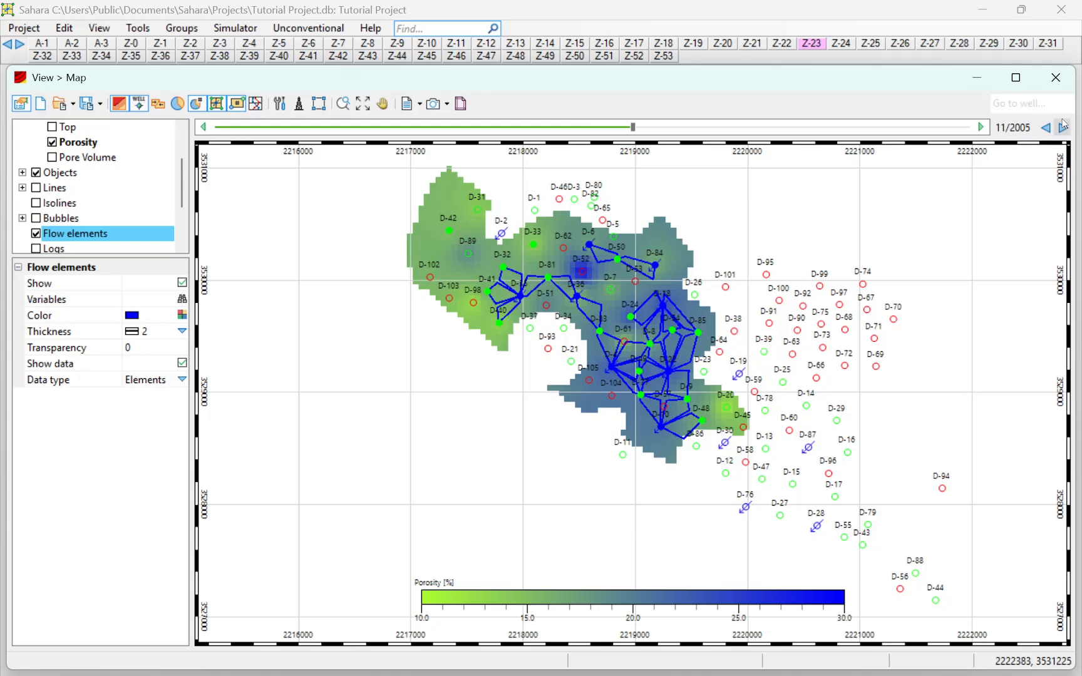
click(1062, 126)
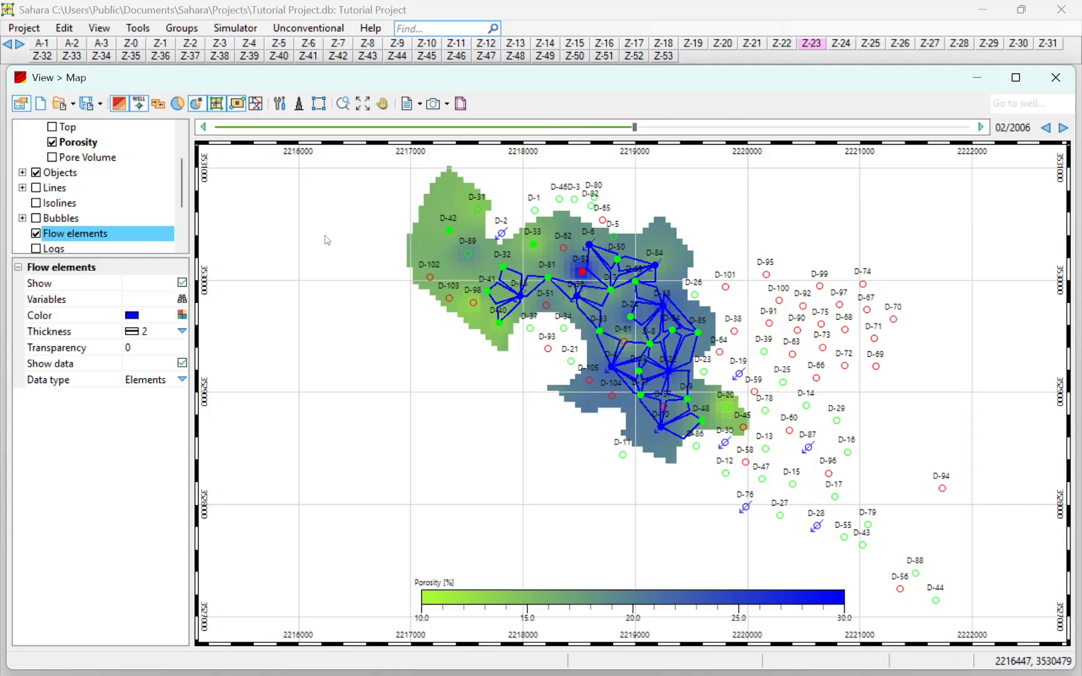
Step: Switch the map through the neighbouring layers down to Z-17 to compare their porosity and flow elements
click(783, 45)
click(744, 46)
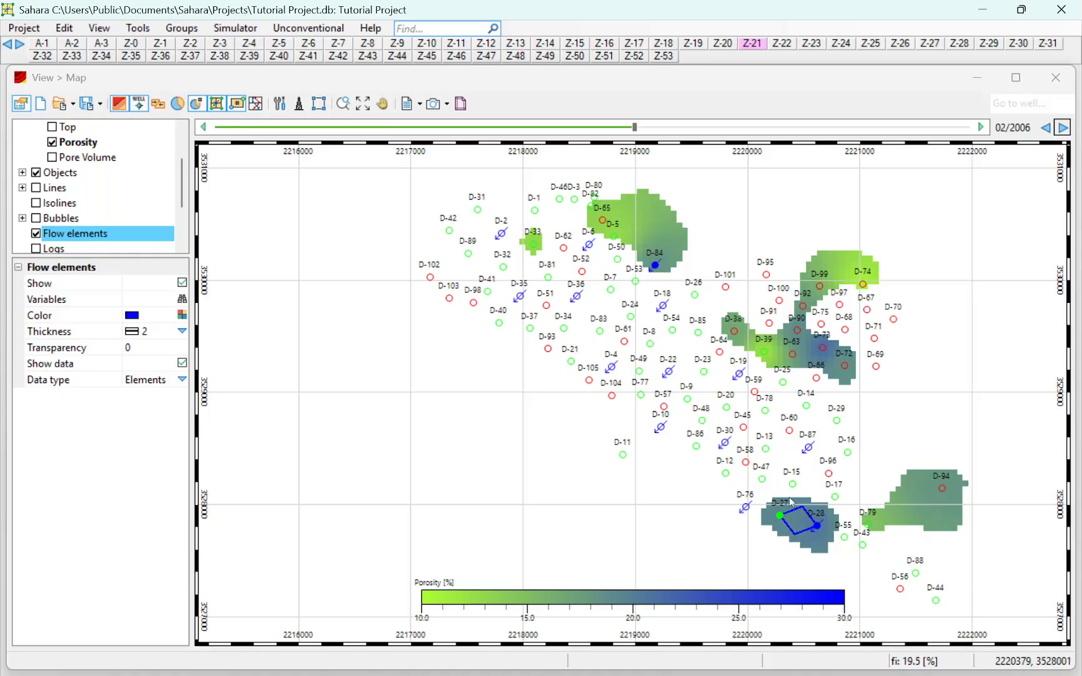
click(722, 43)
click(662, 42)
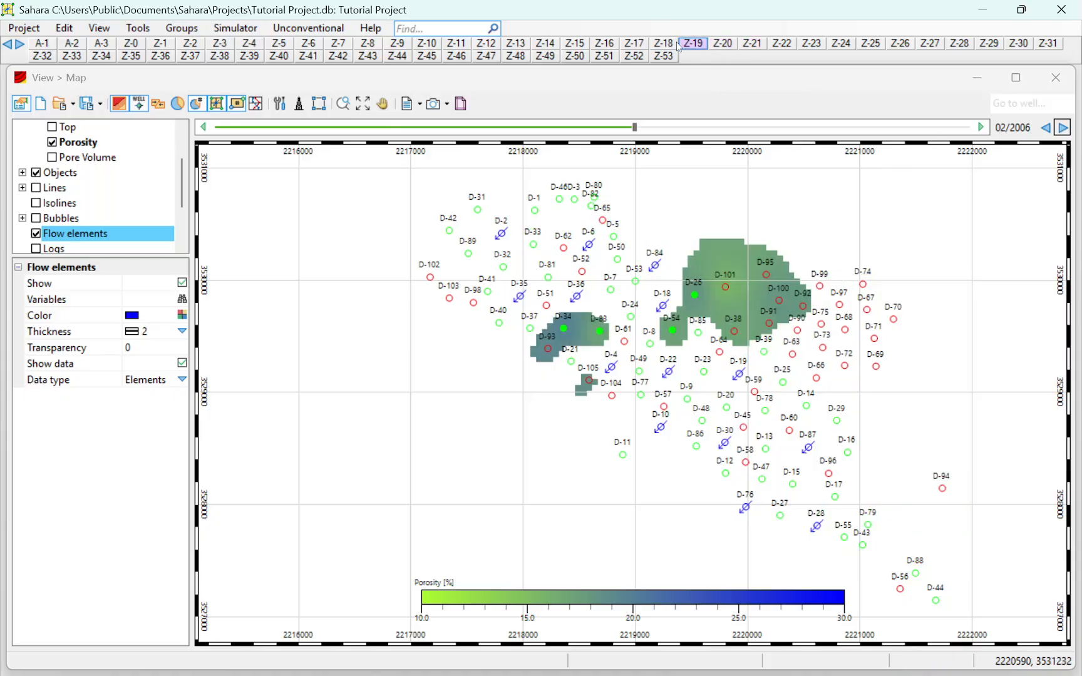
click(633, 44)
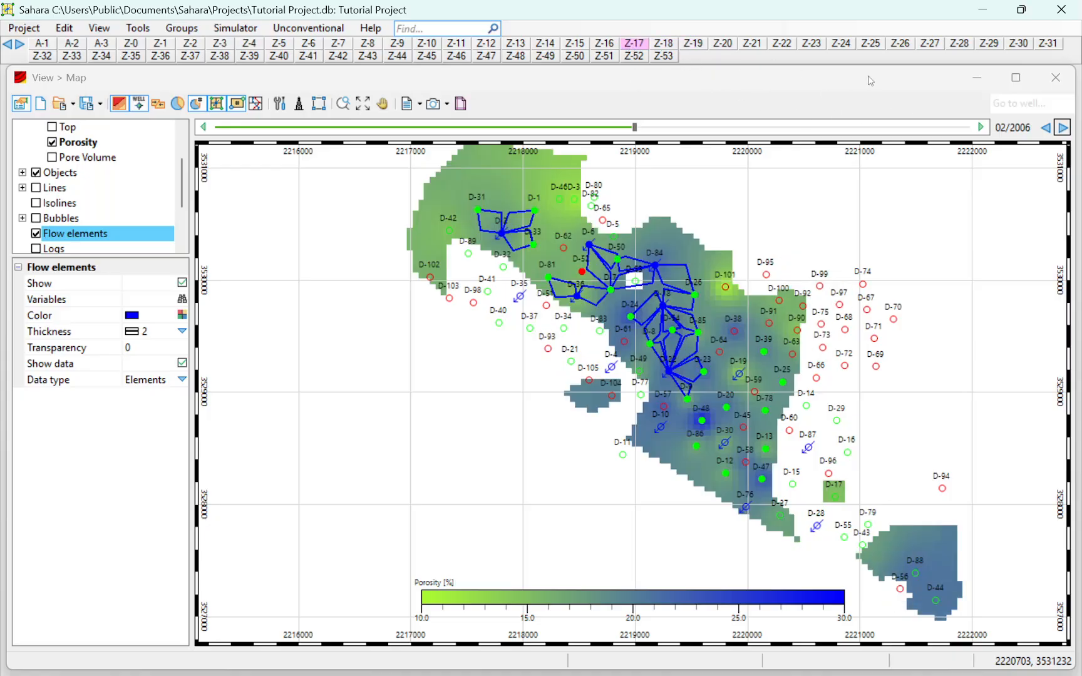
Step: Go back through the flow element changes in layer Z-17 to 08/1997, and forward again to 06/1998
click(1044, 127)
click(1044, 127)
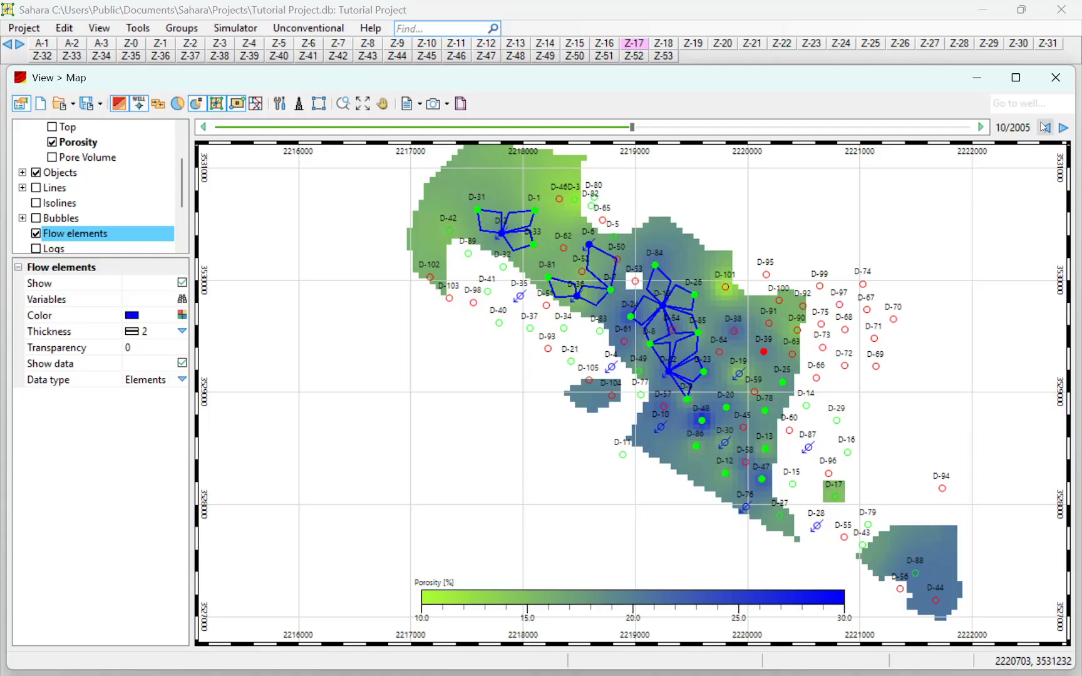
click(1044, 127)
click(1044, 128)
click(1044, 127)
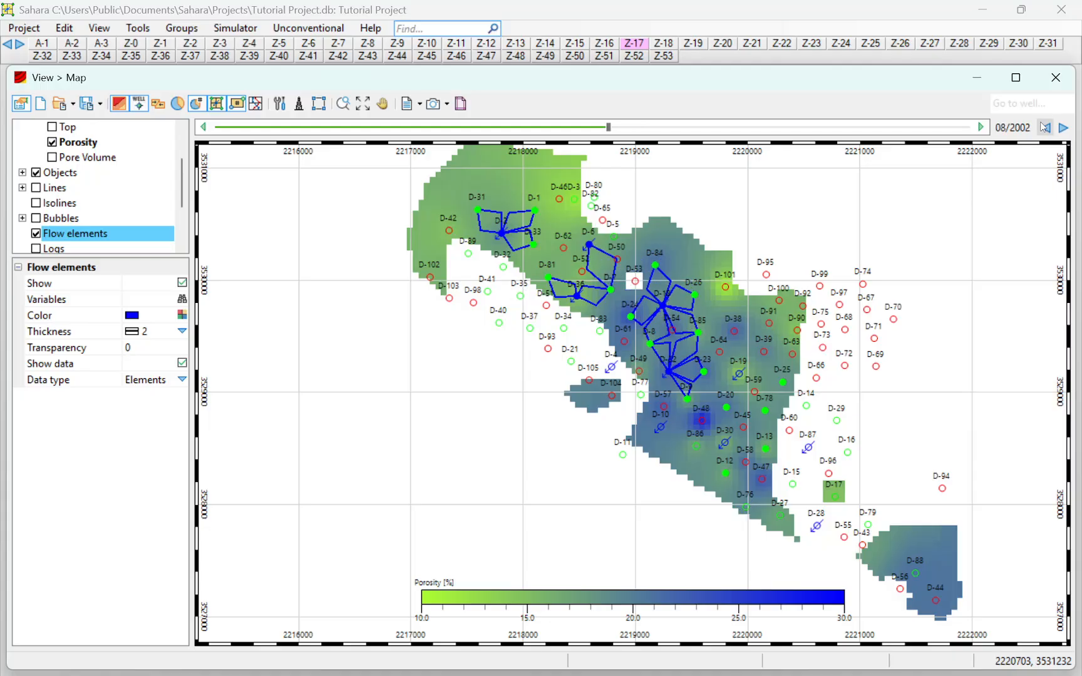
click(1044, 127)
click(1044, 127)
click(1044, 127)
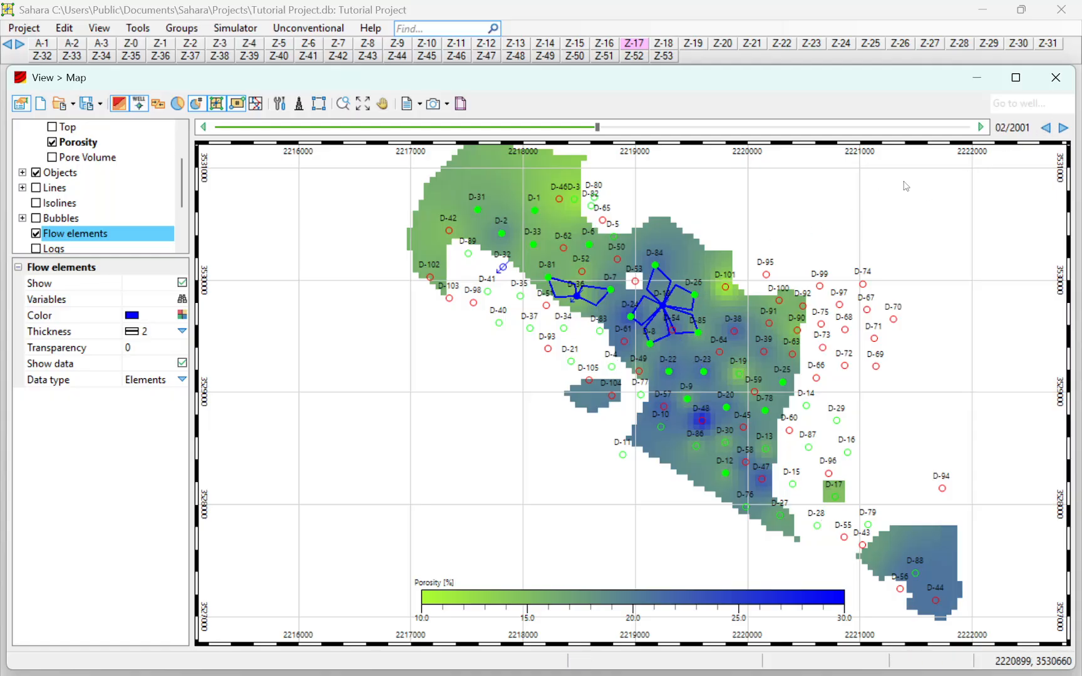
click(1044, 127)
click(1044, 127)
click(1044, 127)
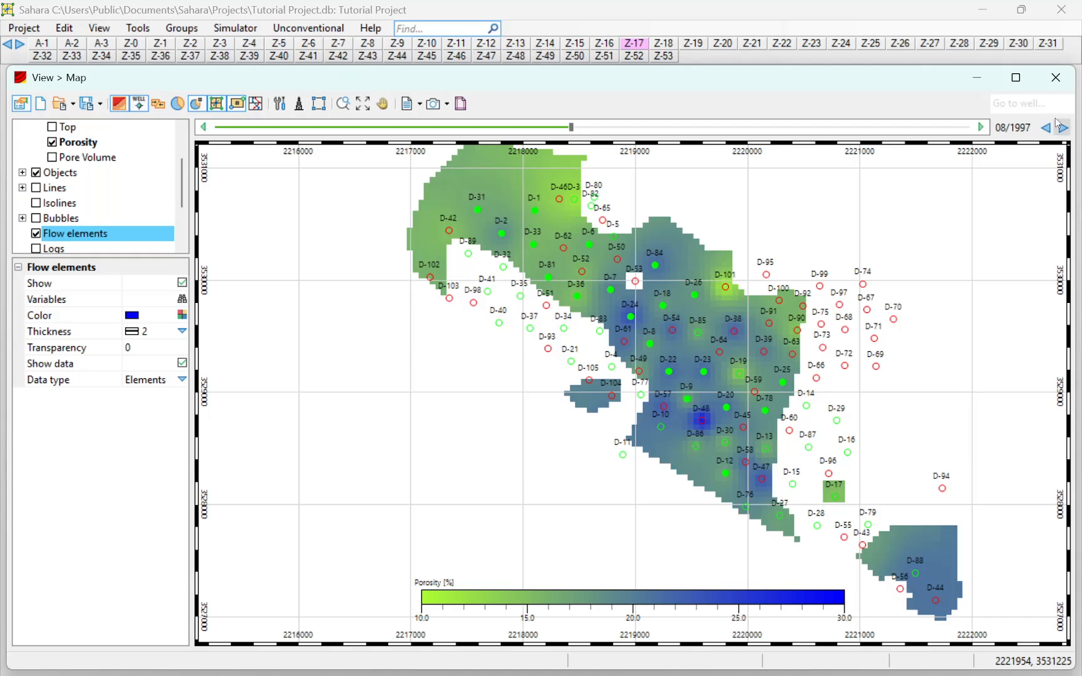
click(1062, 128)
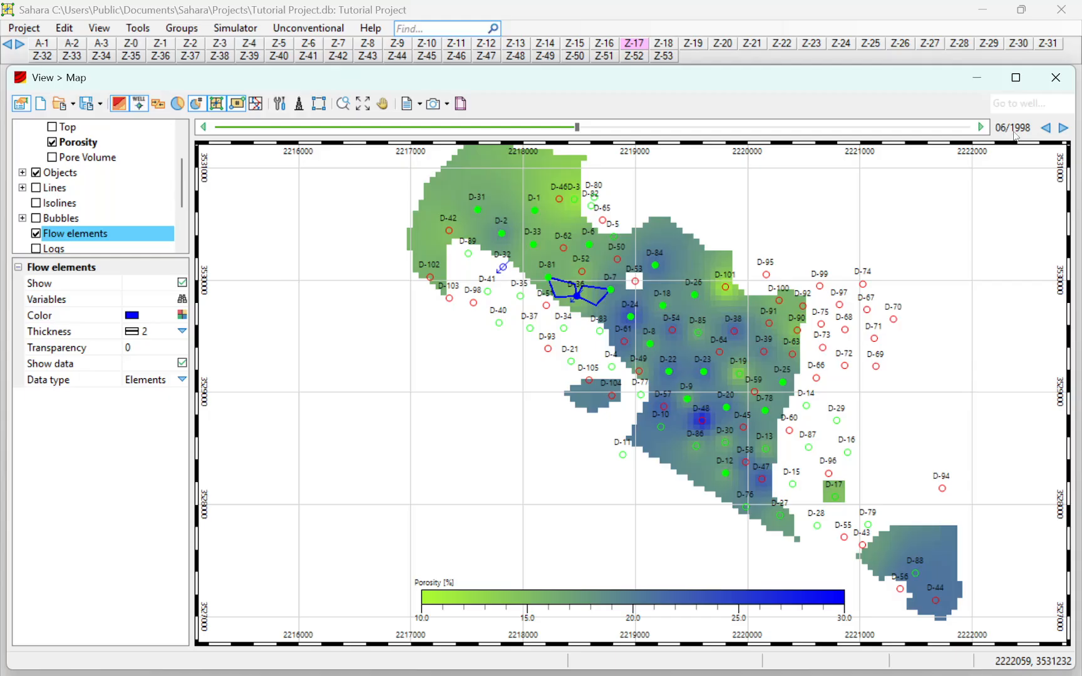
Step: Return the map to layer Z-23, set its date to 09/1997, and enlarge the area around well D-32
click(812, 44)
click(1046, 128)
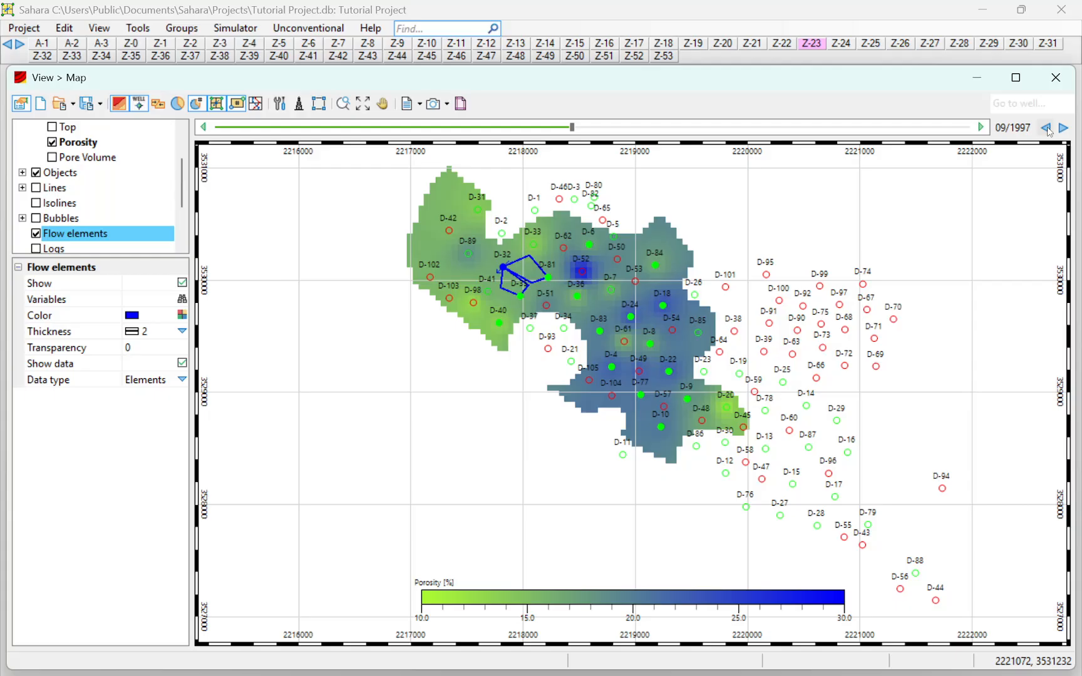
click(1046, 129)
click(1046, 129)
click(1061, 129)
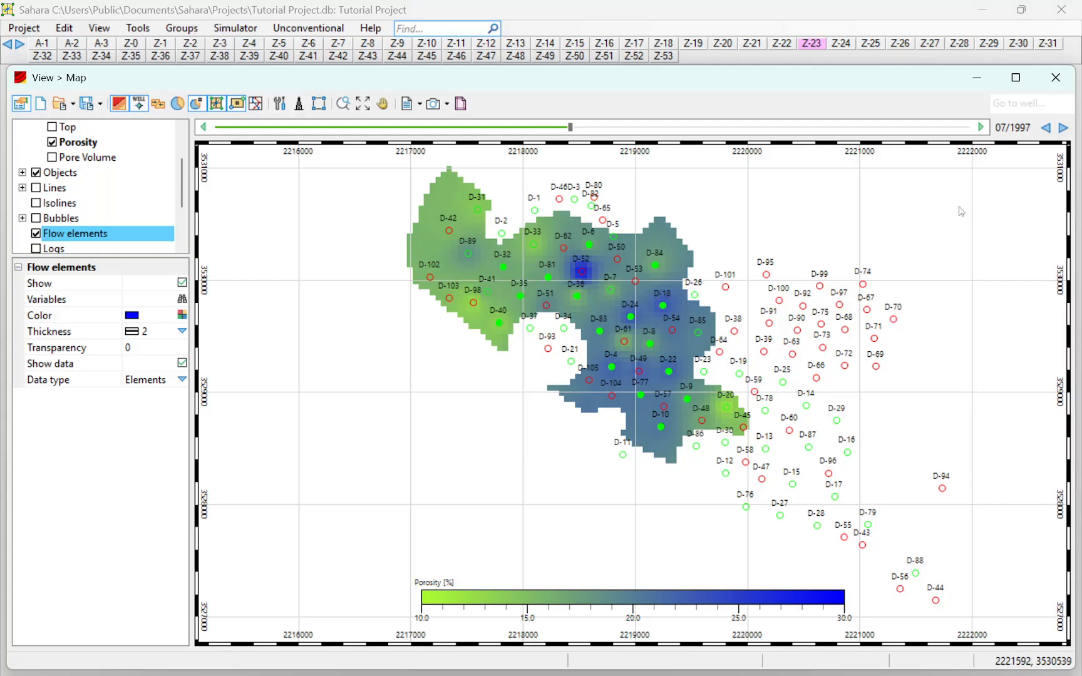
click(1062, 129)
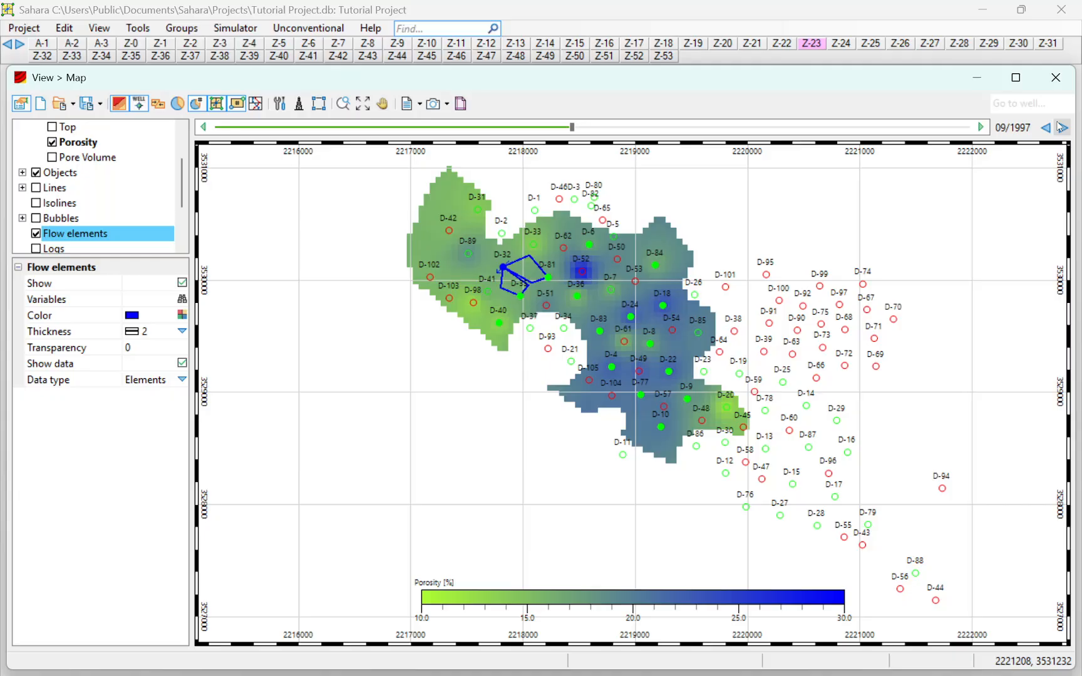
scroll(536, 273, up, 3)
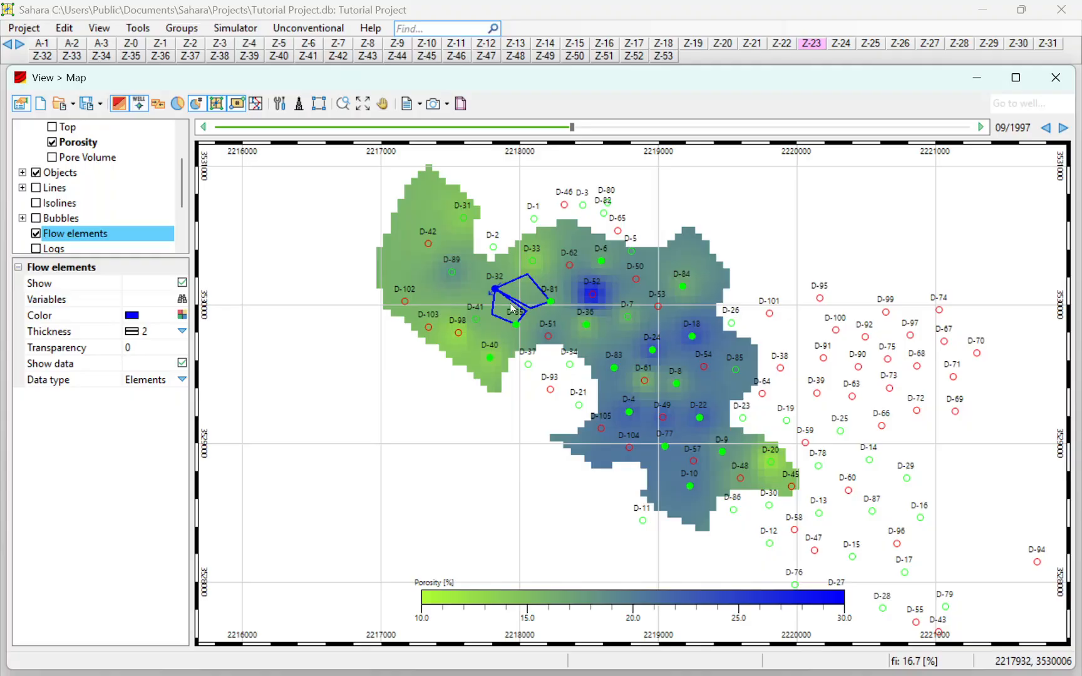
Step: Show the fault lines over the porosity map and advance the date to 02/2001 to examine the flow elements around well D-18
click(36, 188)
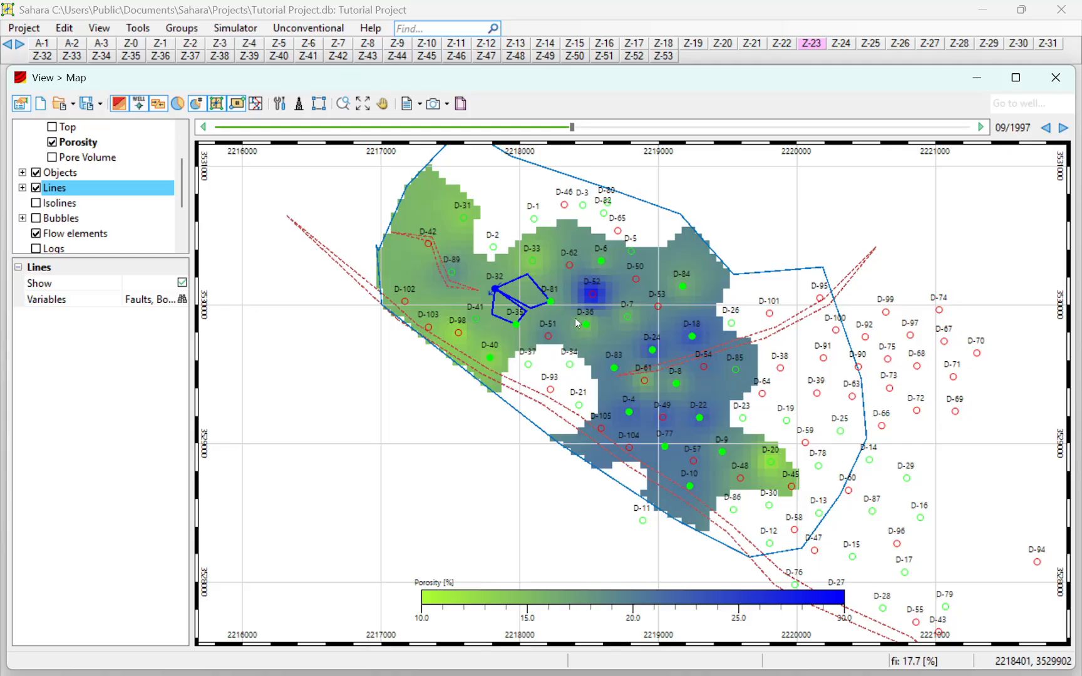
click(1062, 128)
click(1062, 127)
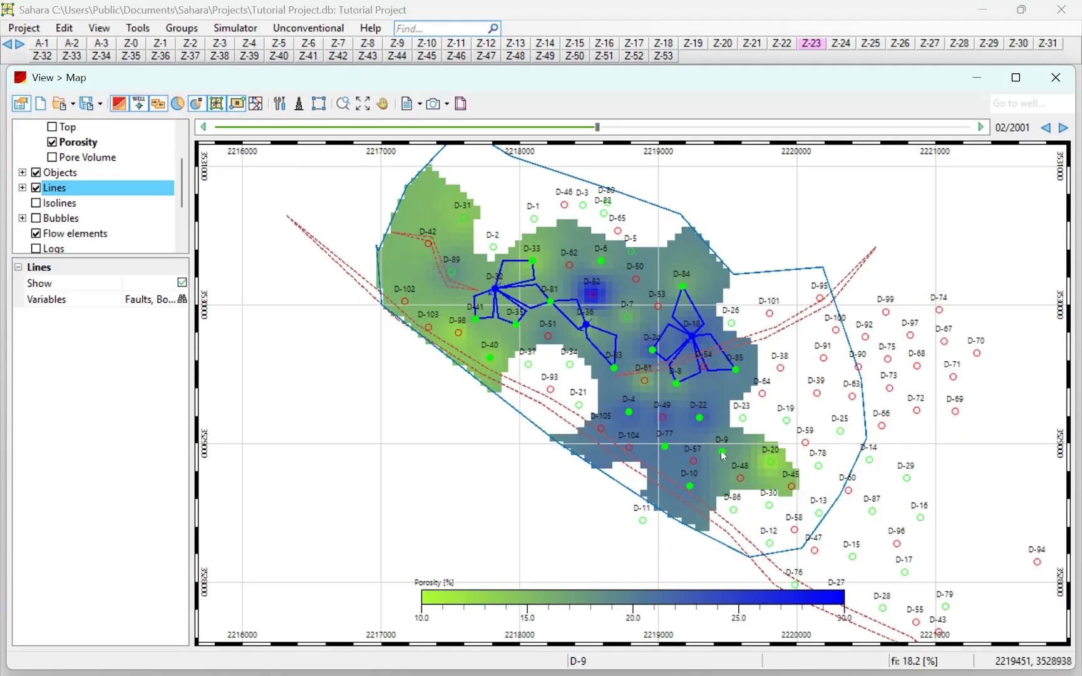
scroll(730, 360, up, 3)
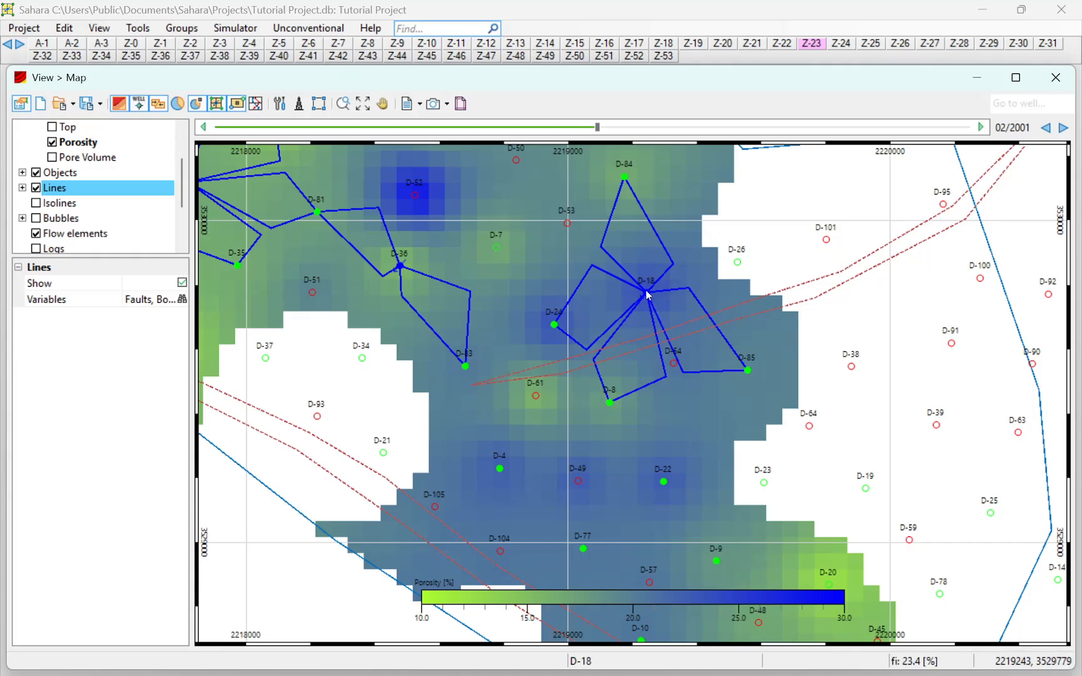
scroll(733, 288, down, 6)
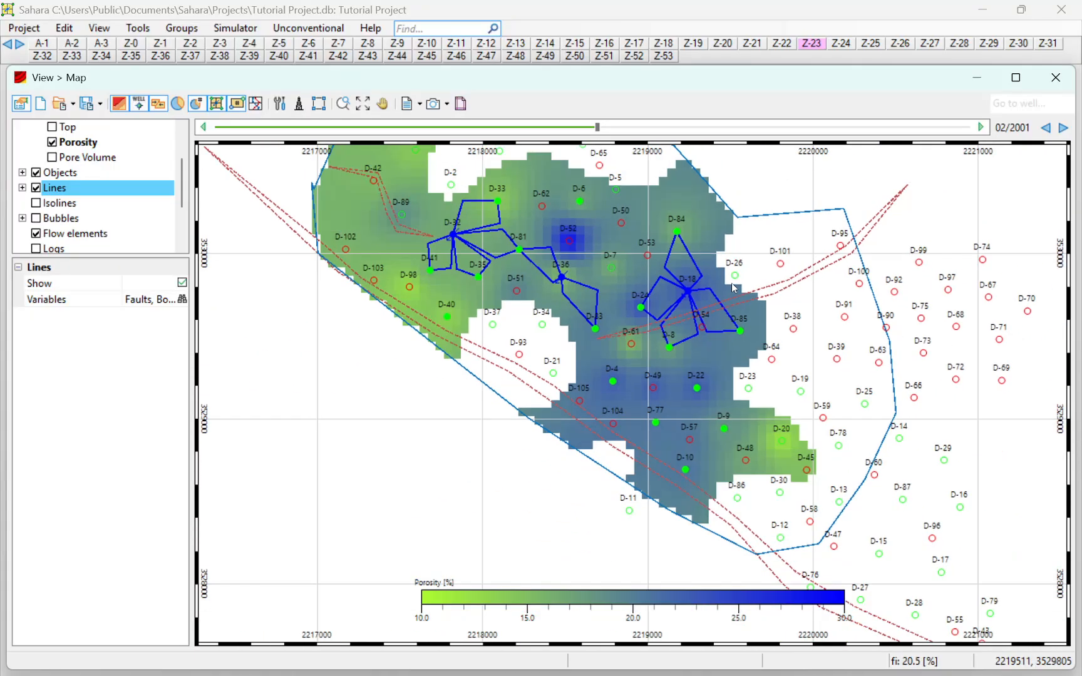
drag(732, 288, 659, 304)
Step: Review the simulator's Patterns and coefficients option for deleting elements crossing faults, selecting all wells, and leave it without calculating
click(308, 28)
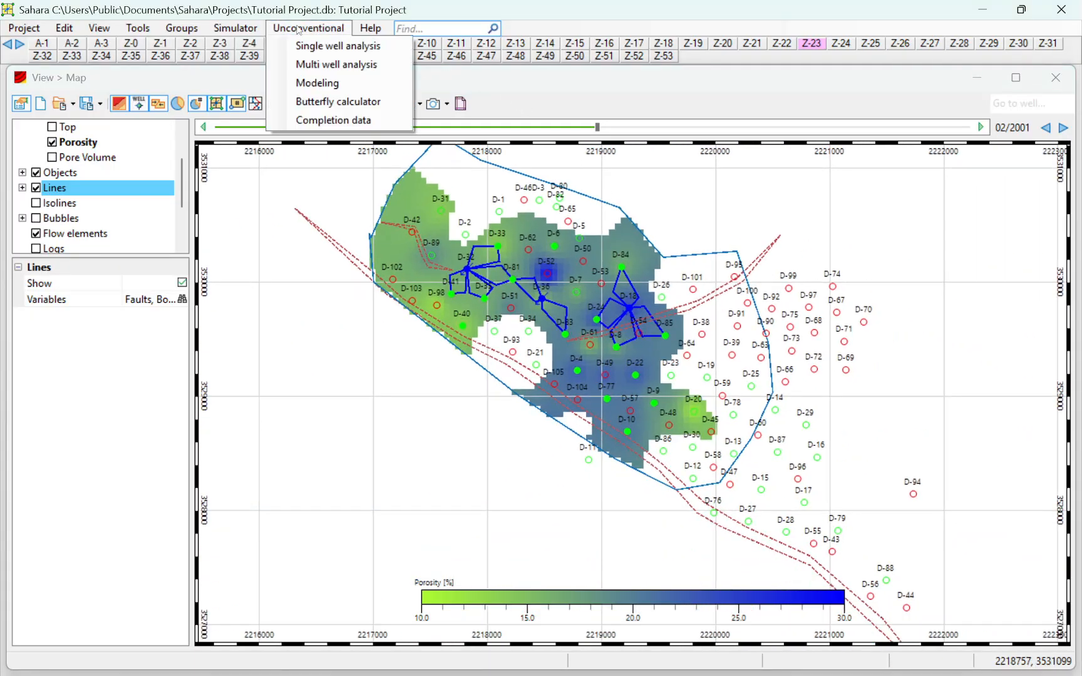
mouse_move(235, 27)
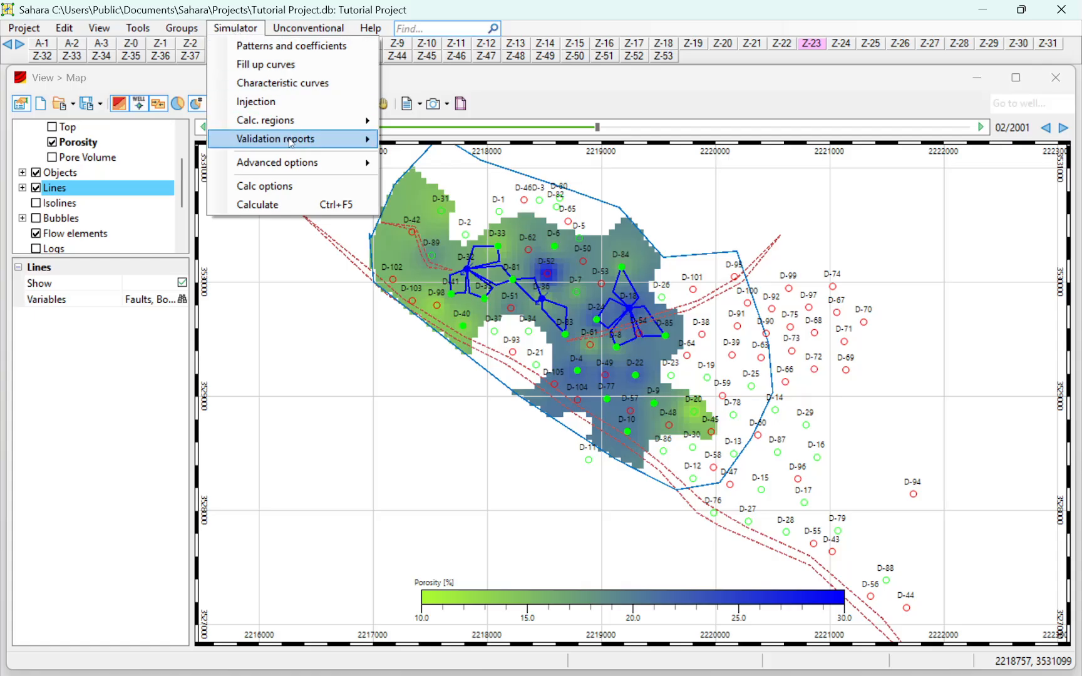
mouse_move(303, 162)
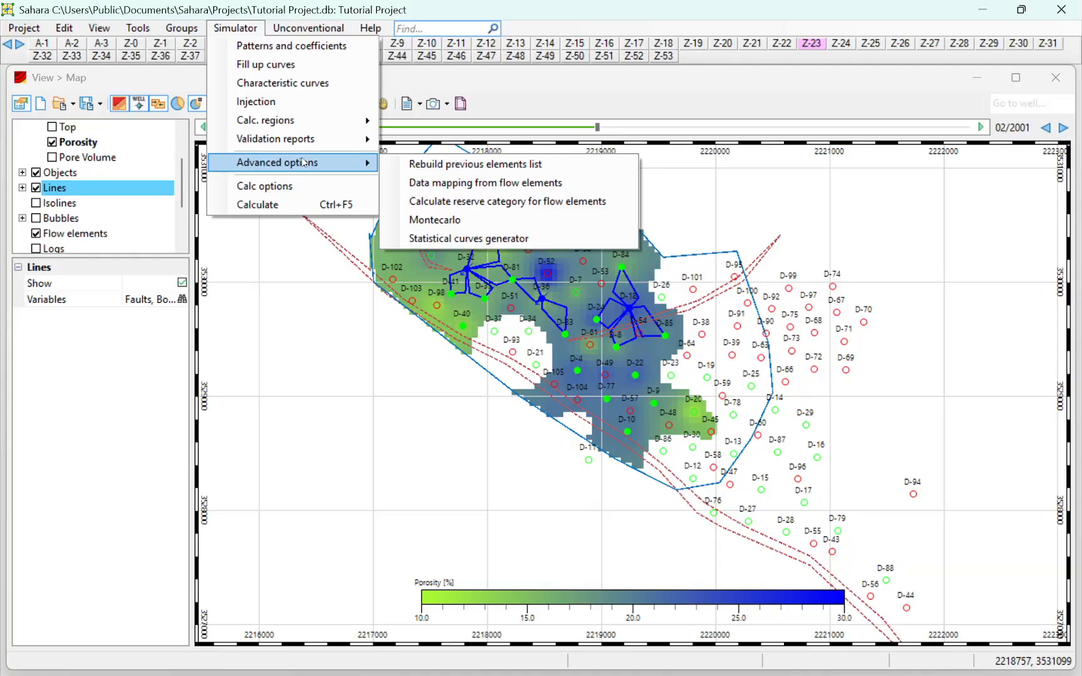
click(301, 46)
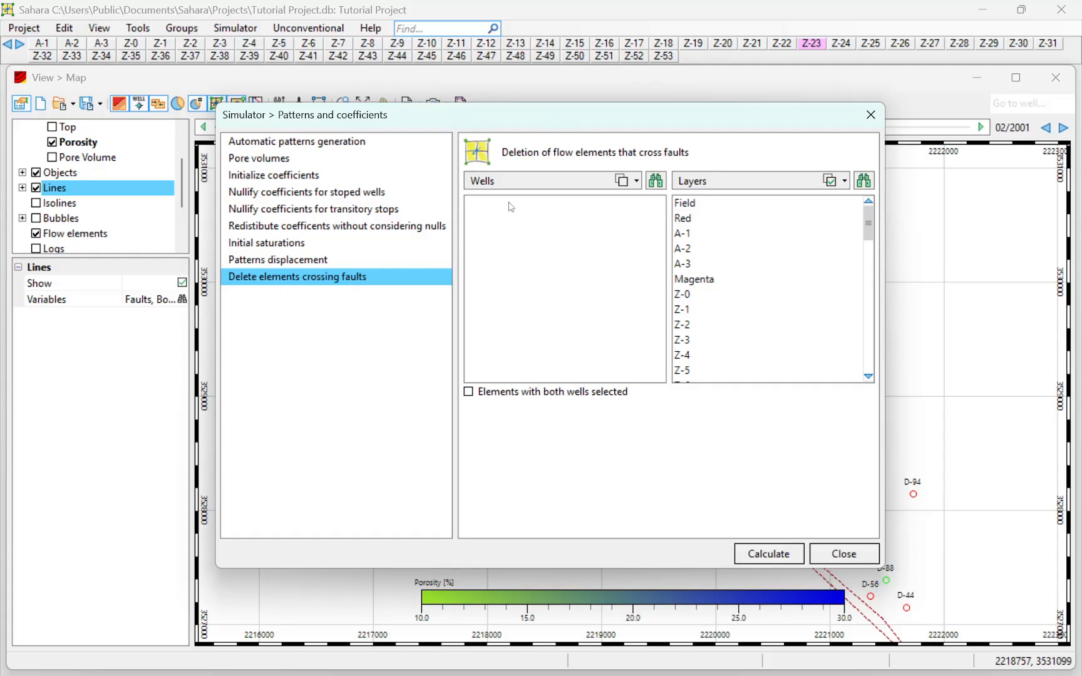
click(622, 180)
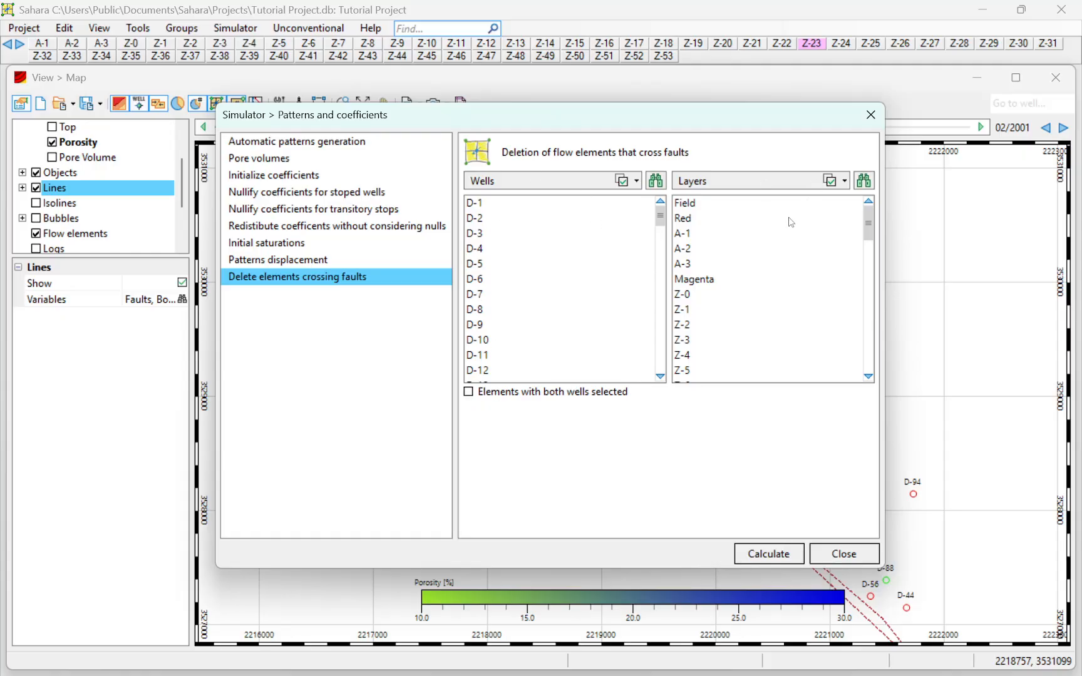
click(870, 115)
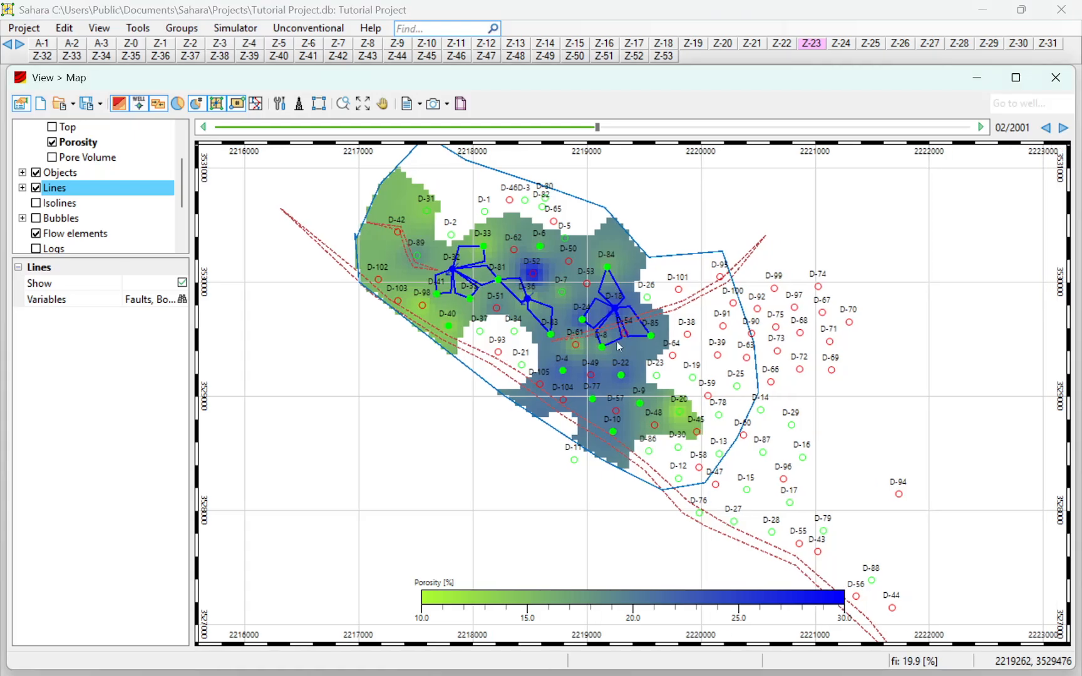
Step: Enlarge the map around the flow elements of wells D-36 and D-18 and activate the Wells and patterns tool
scroll(619, 338, up, 1)
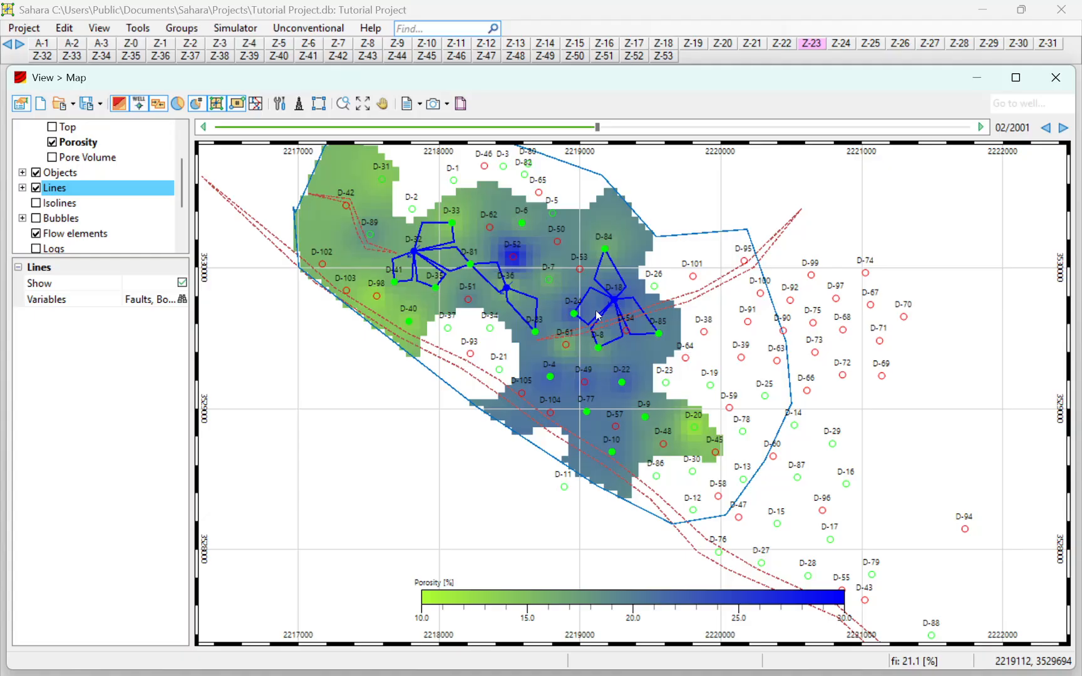
scroll(585, 294, up, 3)
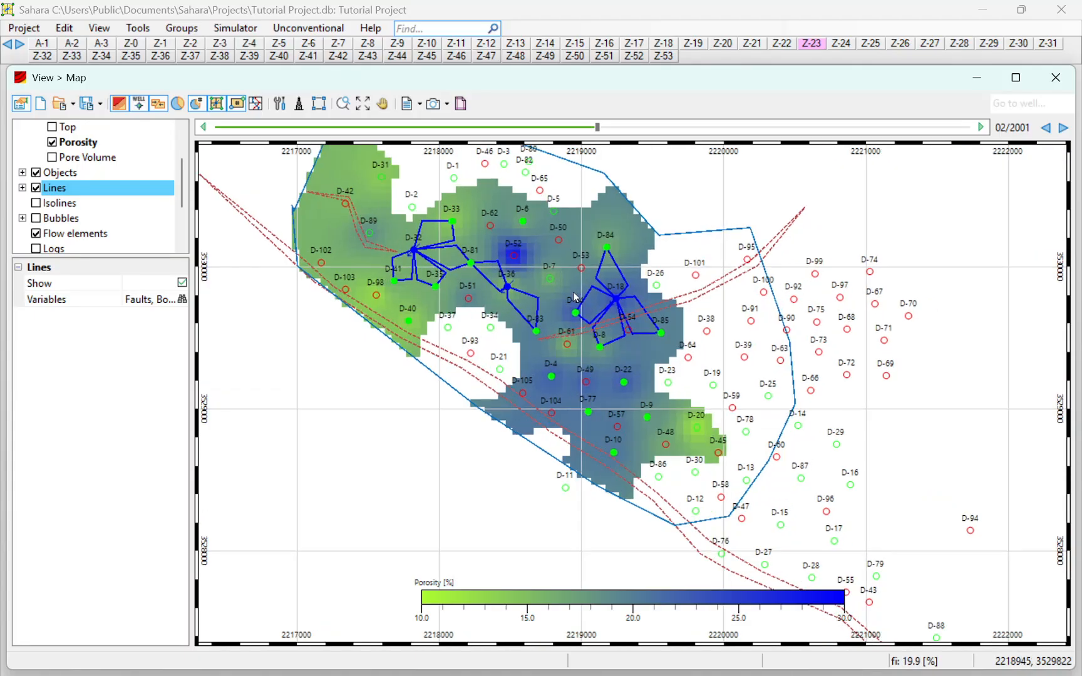
drag(587, 346, 593, 380)
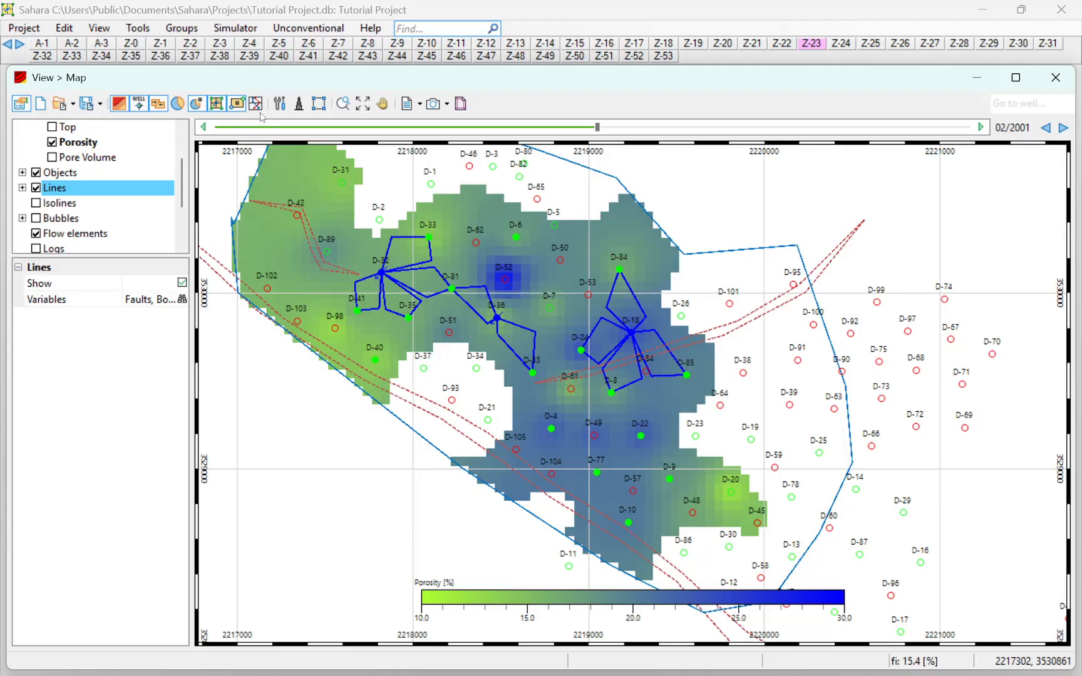
click(287, 105)
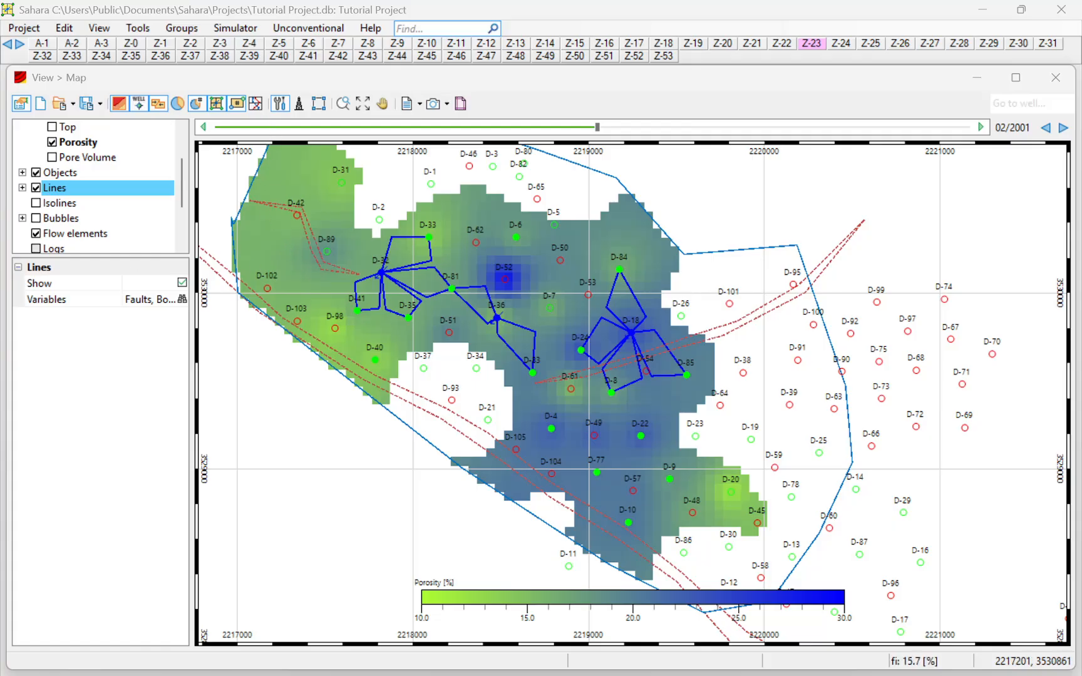
click(278, 110)
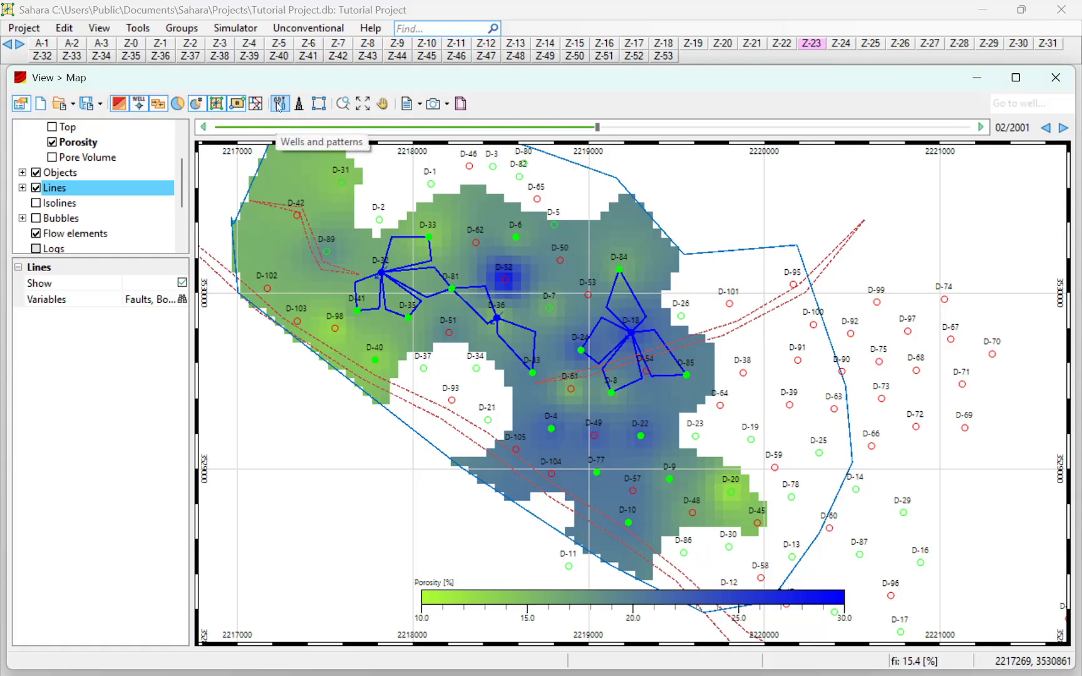
click(278, 106)
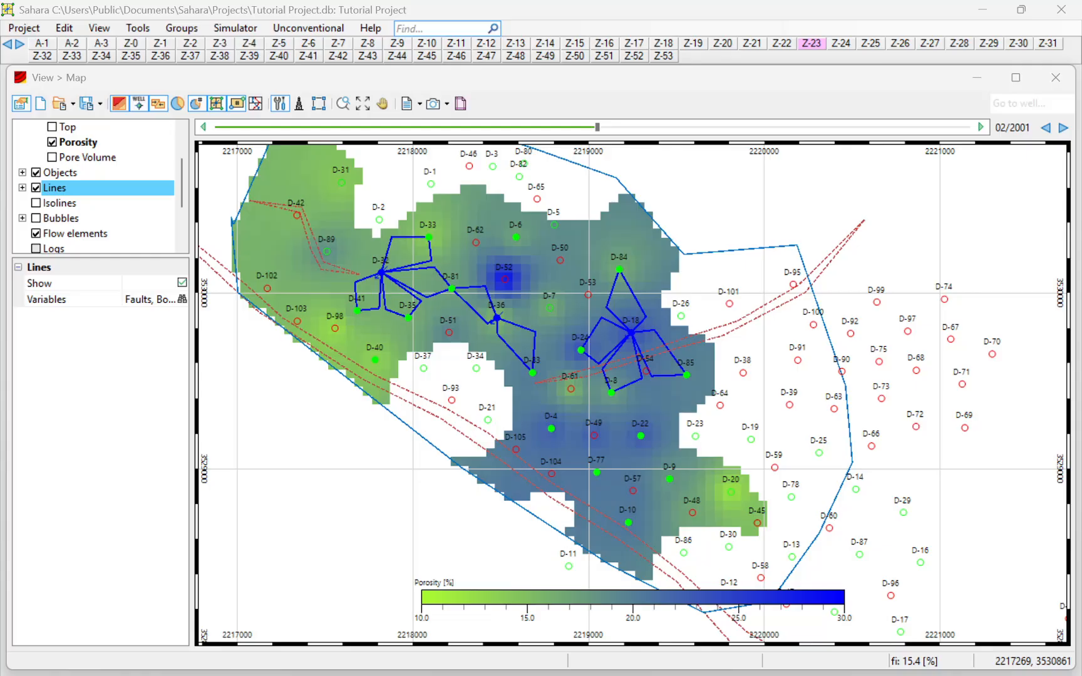